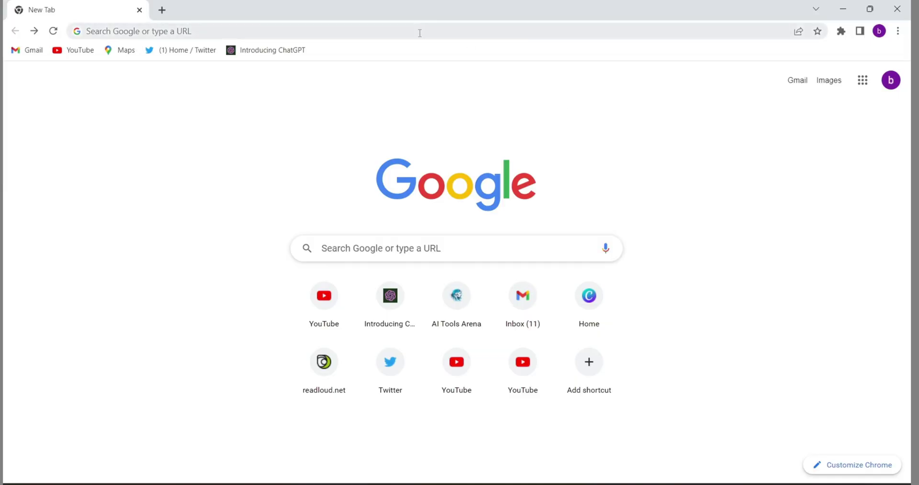
Open the Lexica AI image website at lexica.art.
left_click(420, 33)
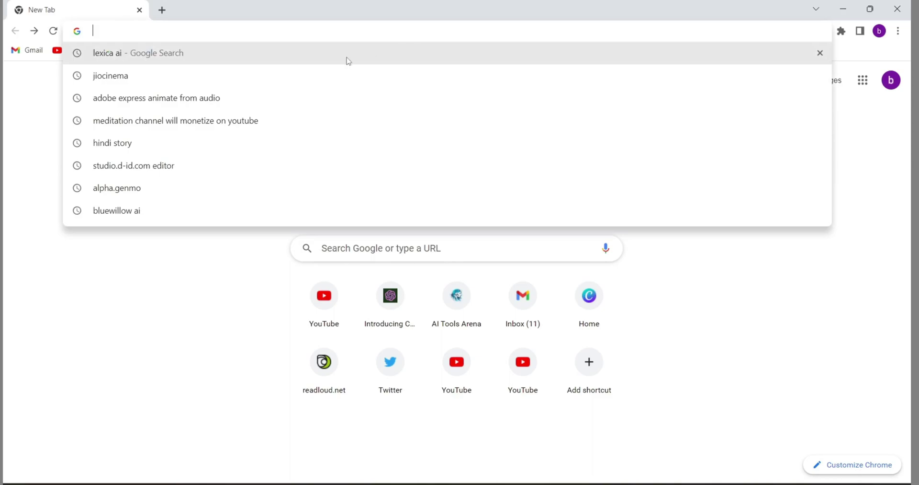
key("Down")
key("Return")
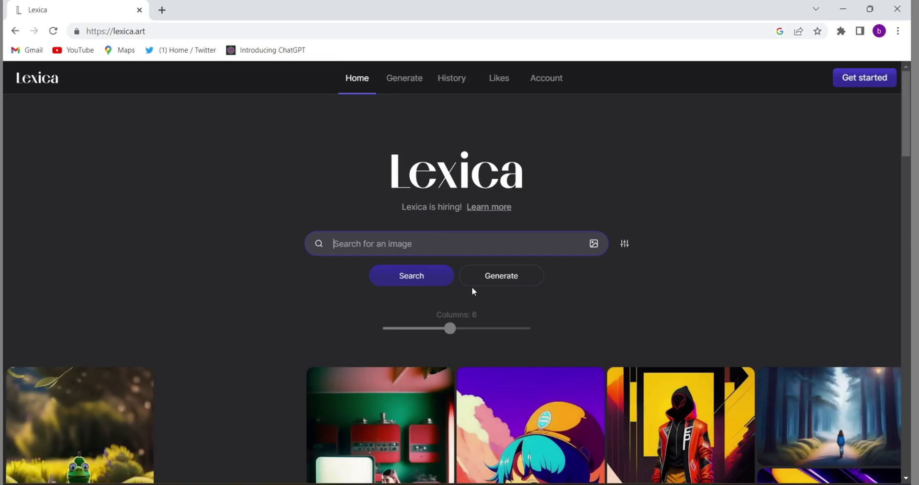
Sign in to Lexica with the Google account.
left_click(874, 82)
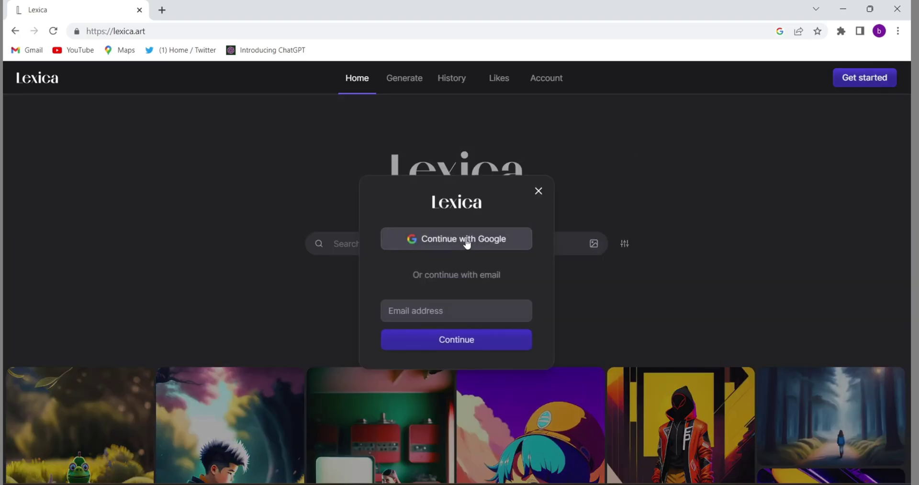
left_click(416, 313)
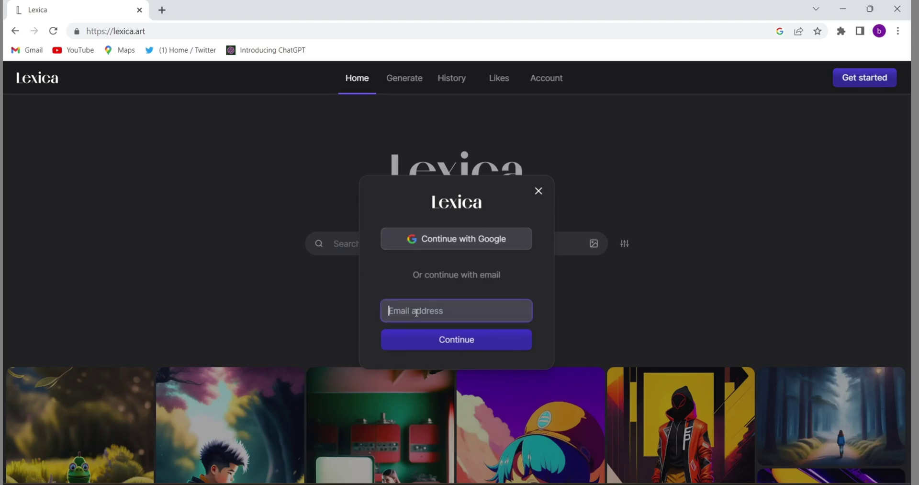
left_click(470, 240)
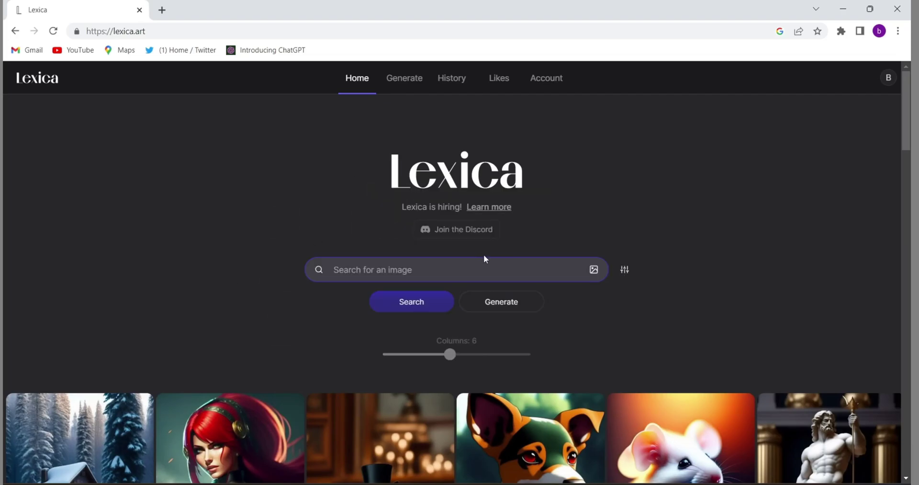
Find the Super Mario game character portrait in the blue and gold costume in the image gallery and download it.
scroll(907, 126, "down", 7)
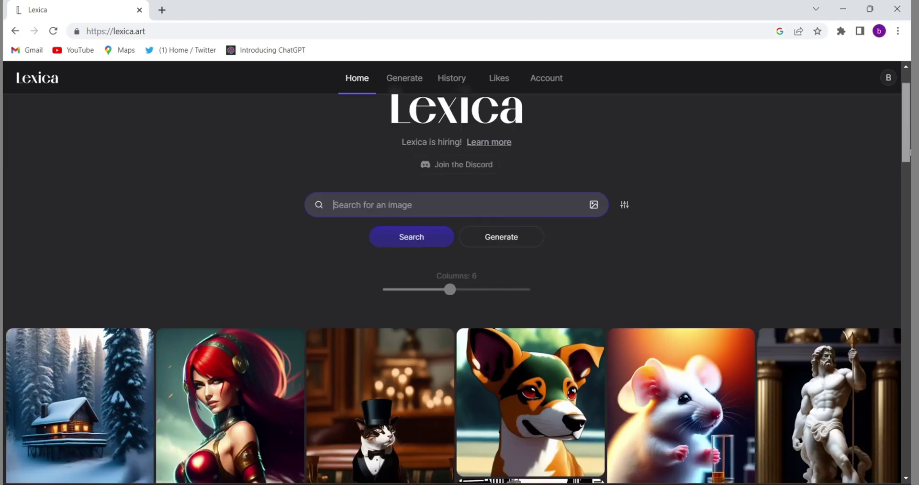
scroll(458, 271, "down", 15)
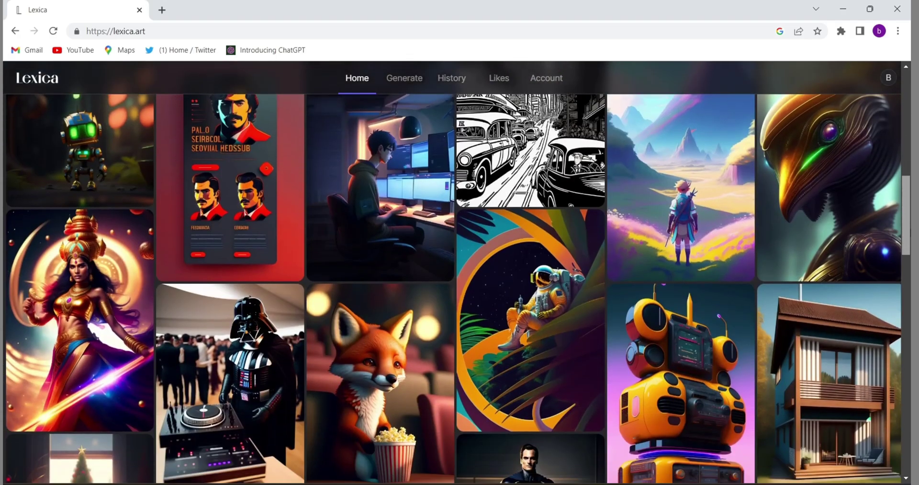
scroll(458, 272, "up", 2)
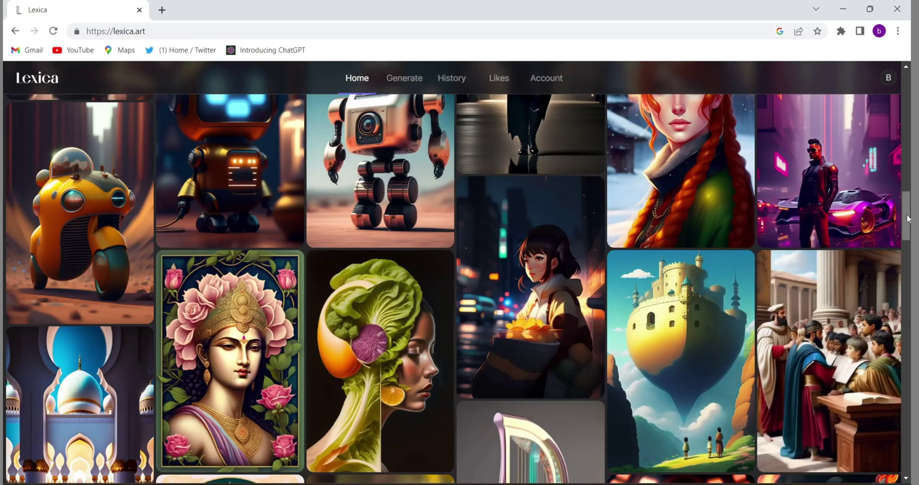
scroll(907, 216, "down", 8)
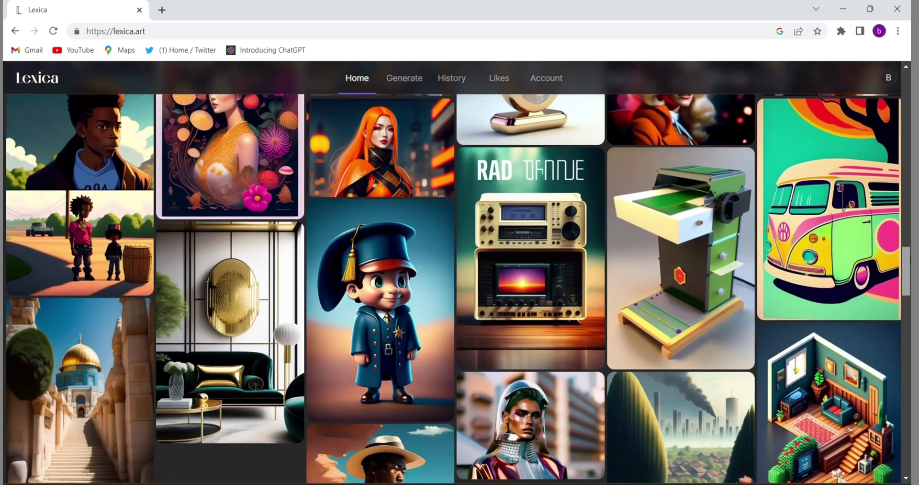
scroll(459, 271, "down", 3)
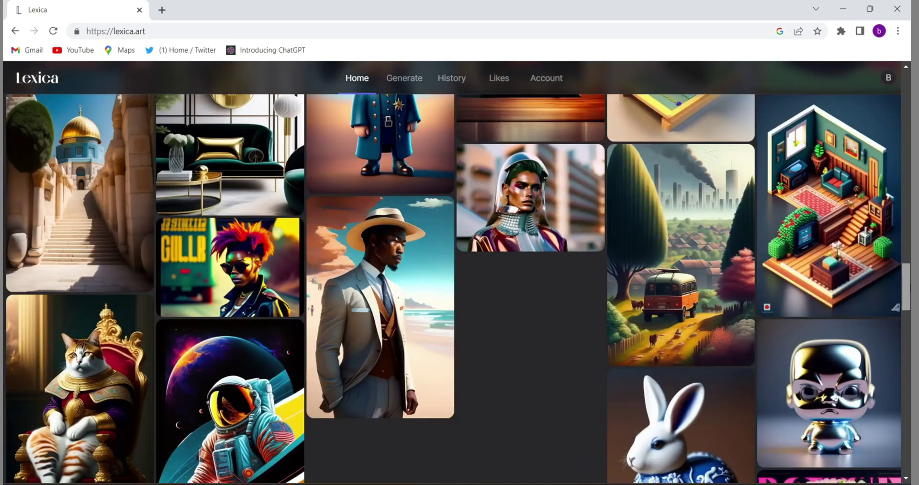
scroll(459, 271, "down", 10)
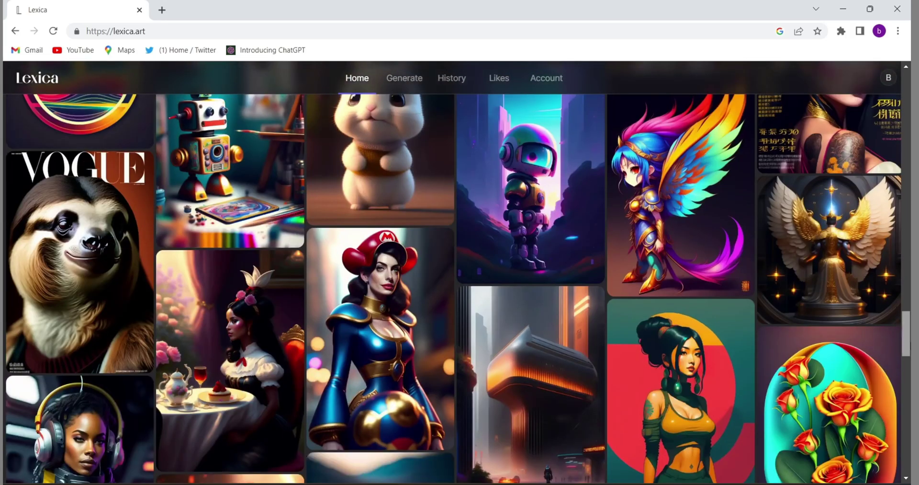
scroll(910, 361, "down", 3)
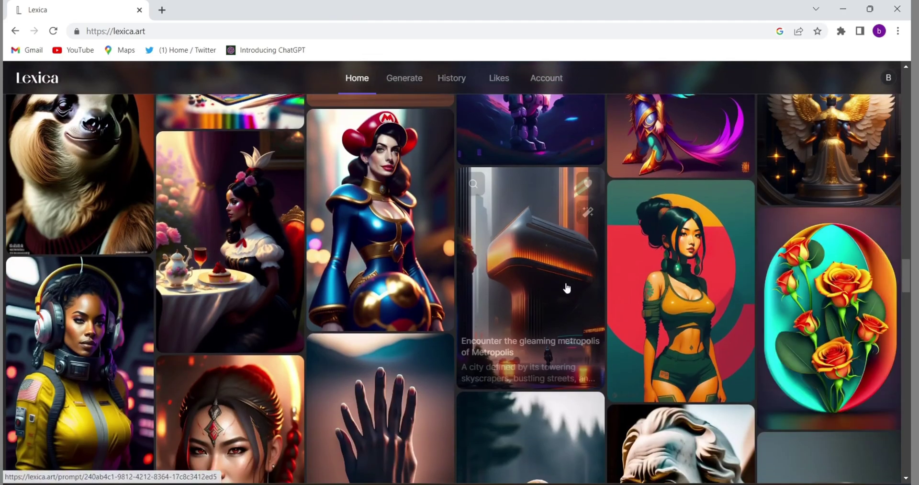
left_click(390, 235)
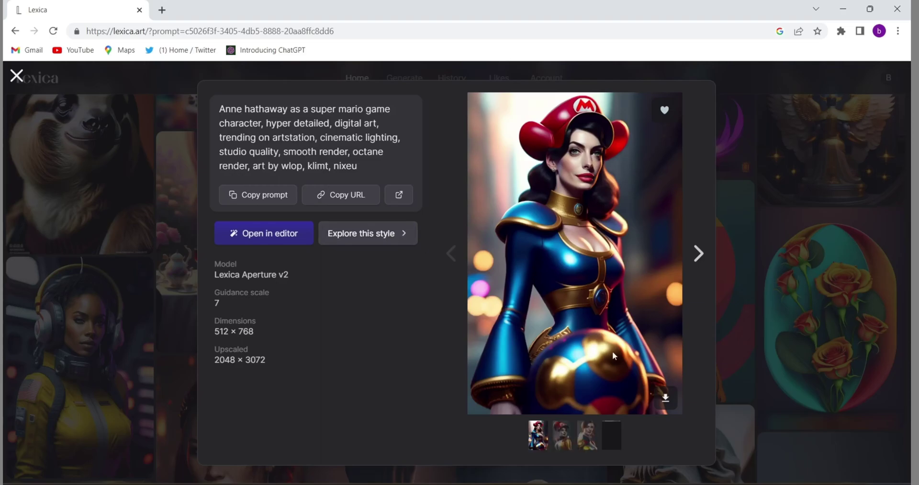
left_click(666, 399)
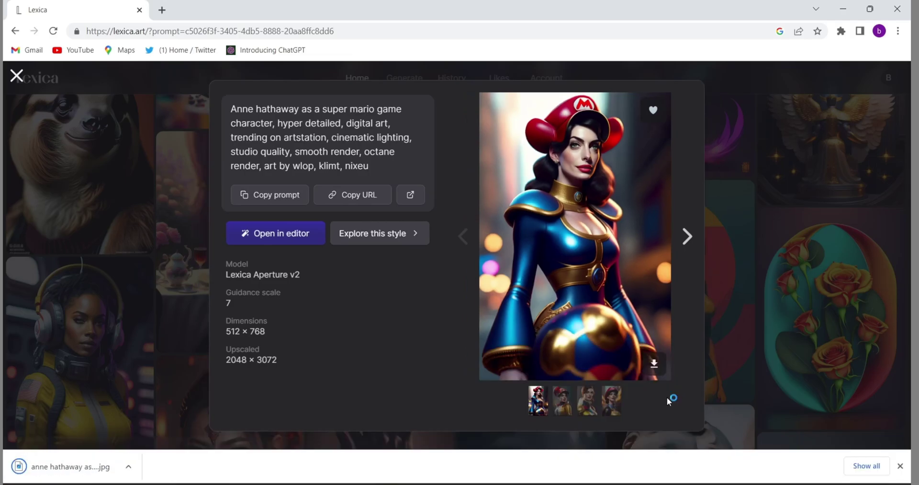
View the downloaded Super Mario character image full size, and close both the photo viewer and the image's detail view.
left_click(56, 472)
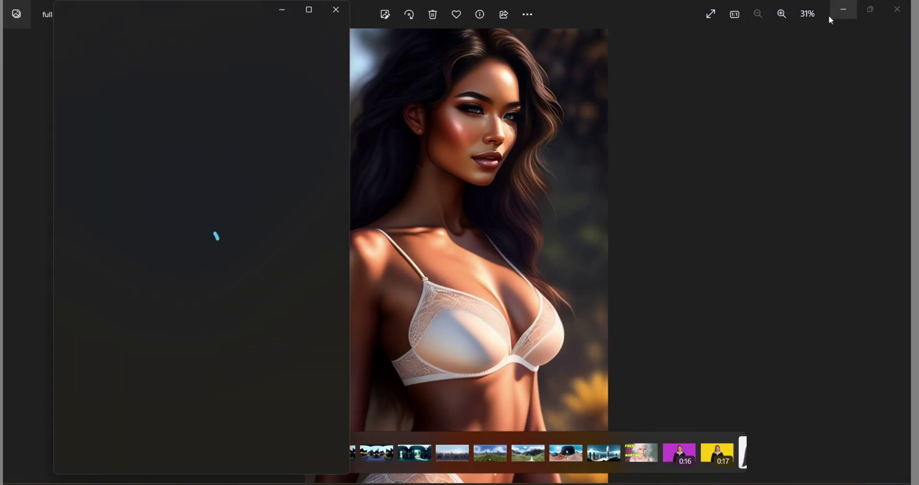
left_click(311, 12)
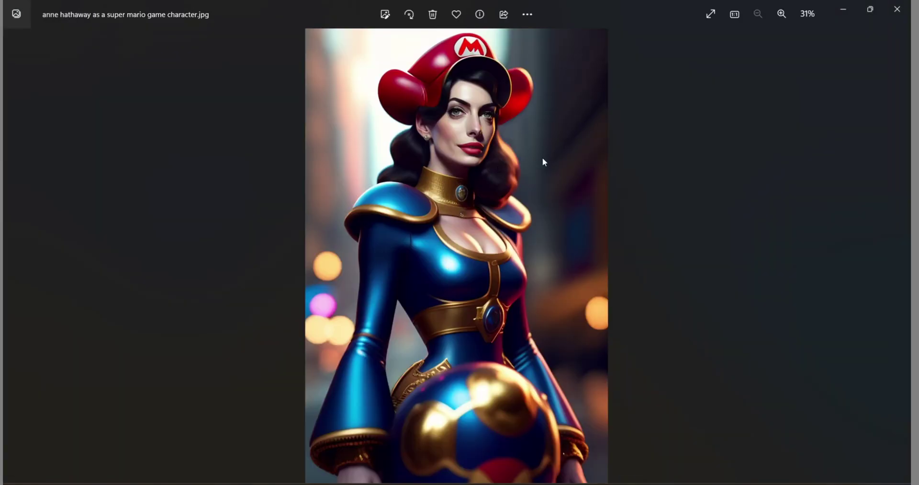
left_click(898, 9)
left_click(842, 8)
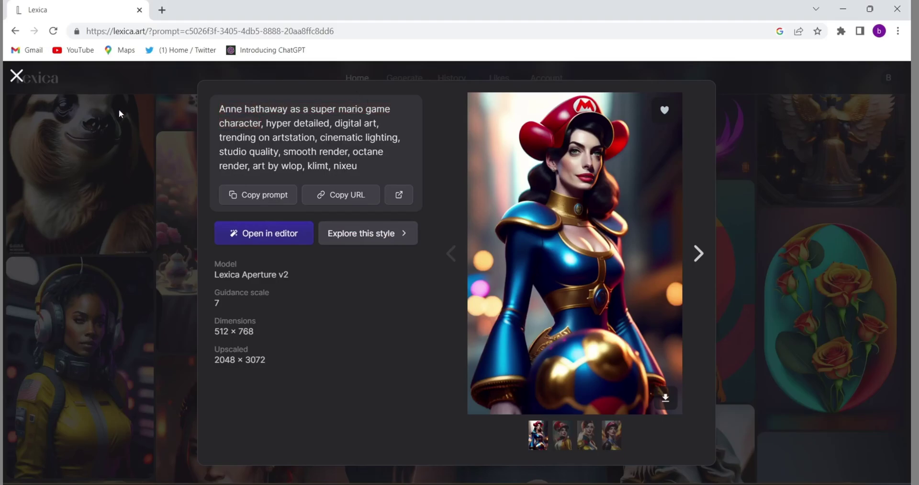
left_click(15, 77)
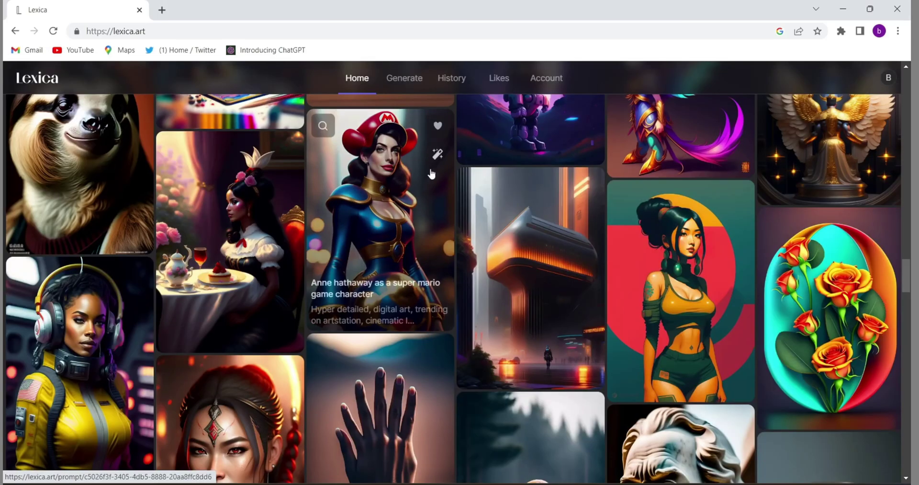
Generate images from the prompt "a american girl with blue eyes and white hair. who is wearing indian cloths and indian jewellery. wearing indian saree.".
left_click(907, 138)
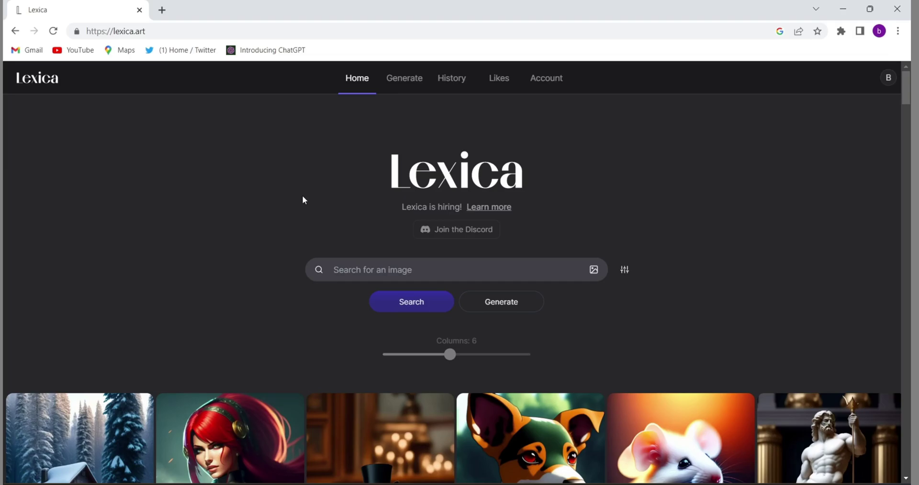
left_click(409, 84)
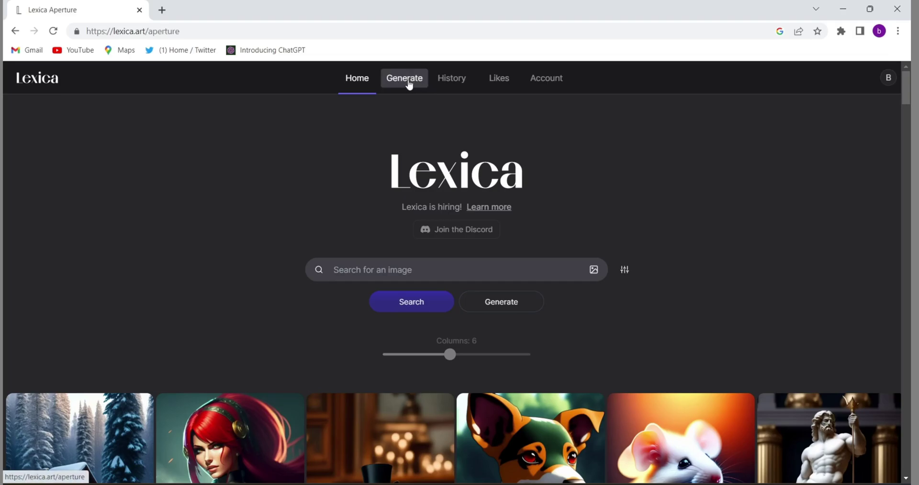
left_click(202, 150)
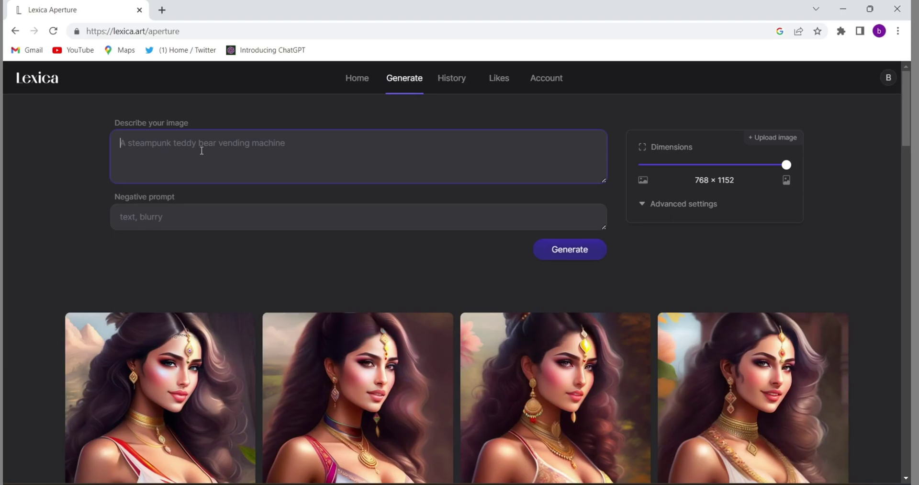
type("a")
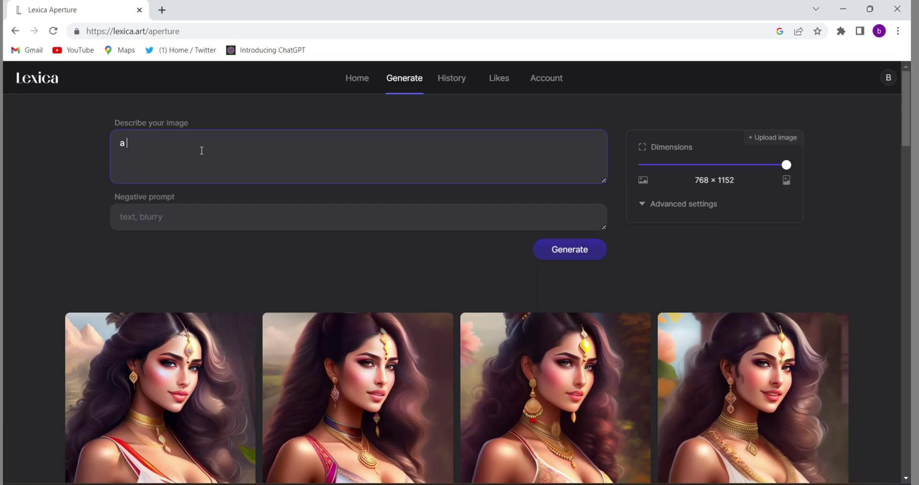
type(" american igirl with blue eyes and white hair")
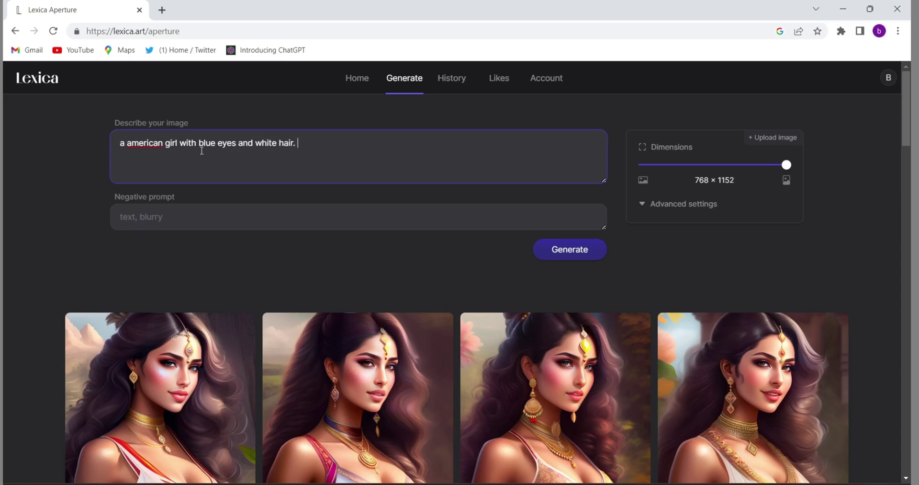
type(". who is wearing indian clot")
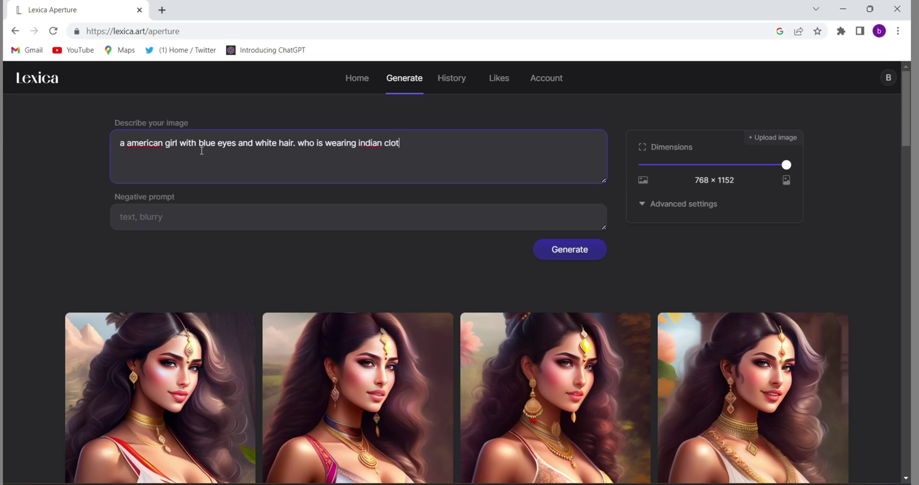
type("hs and indian jewellery")
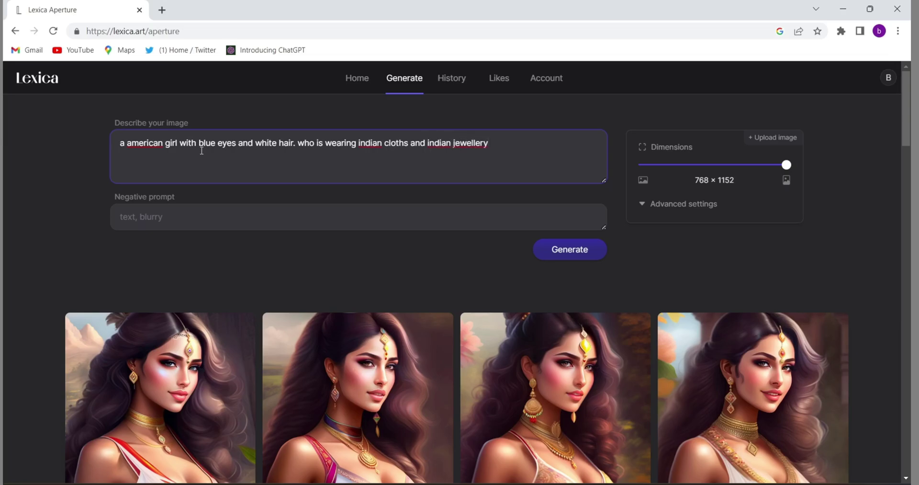
type(". wearing indian saree.")
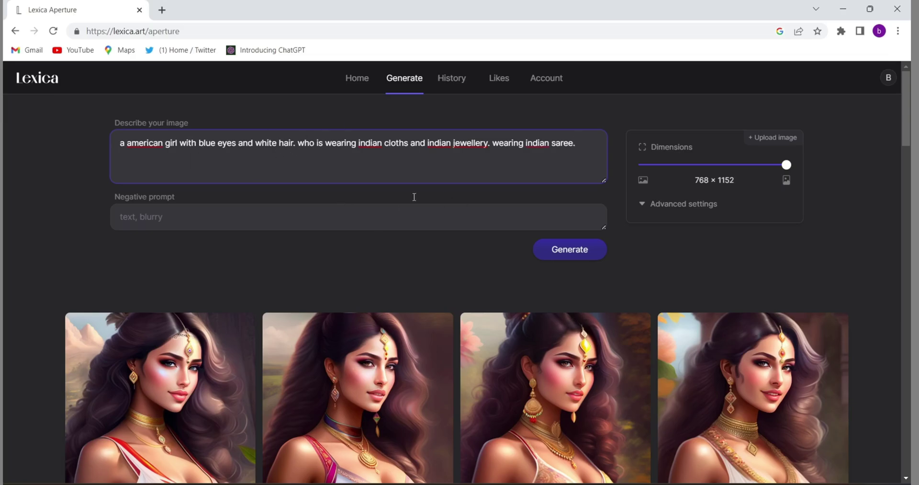
left_click(575, 253)
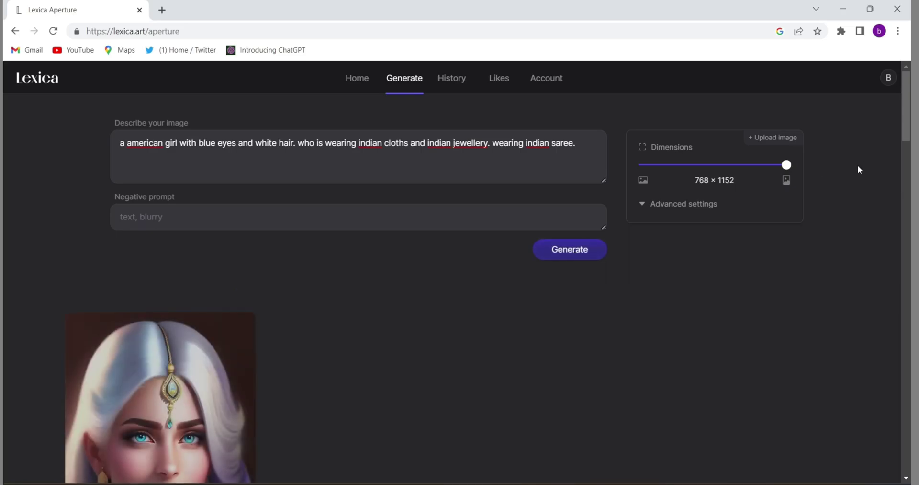
Review the four generated portraits and download the third one, with the red and orange saree.
mouse_move(910, 127)
left_mouse_down()
mouse_move(909, 163)
mouse_move(910, 128)
left_mouse_up()
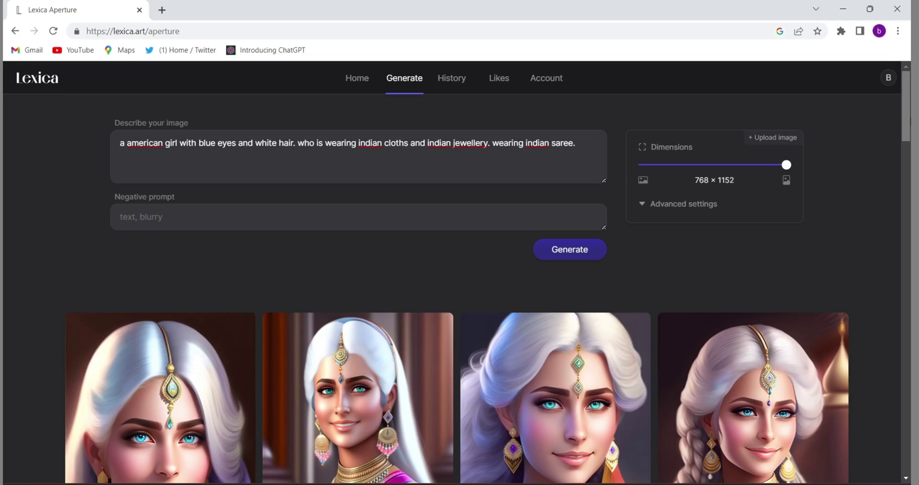
scroll(460, 287, "down", 5)
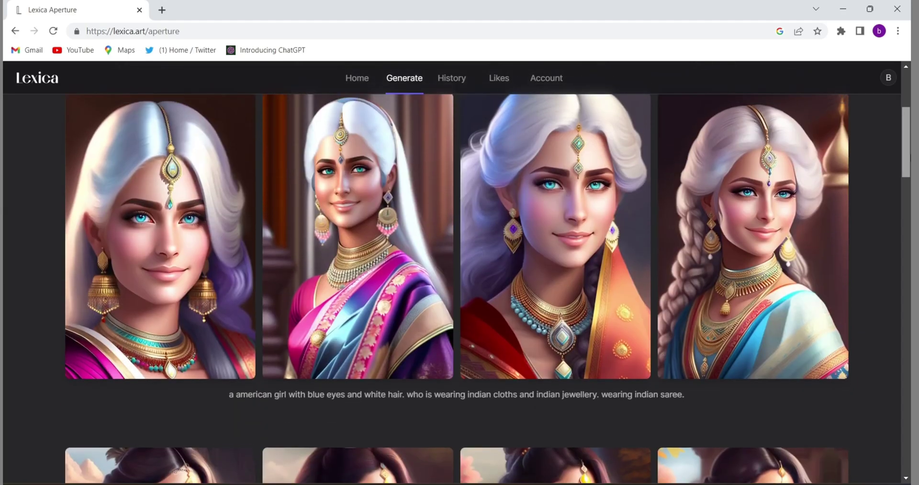
scroll(459, 287, "up", 2)
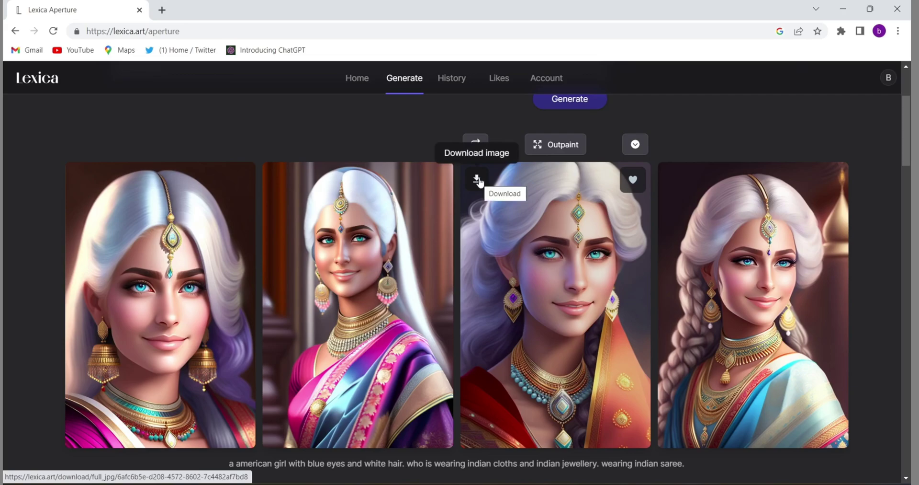
left_click(478, 180)
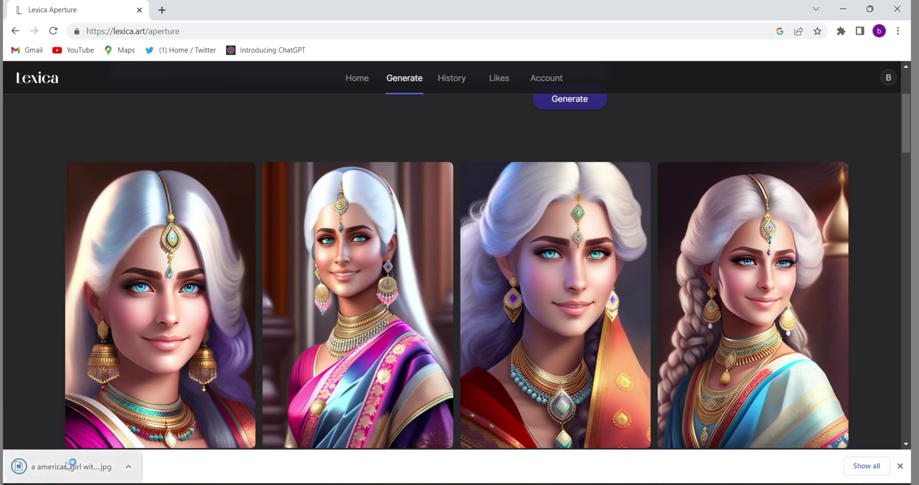
key("super+w")
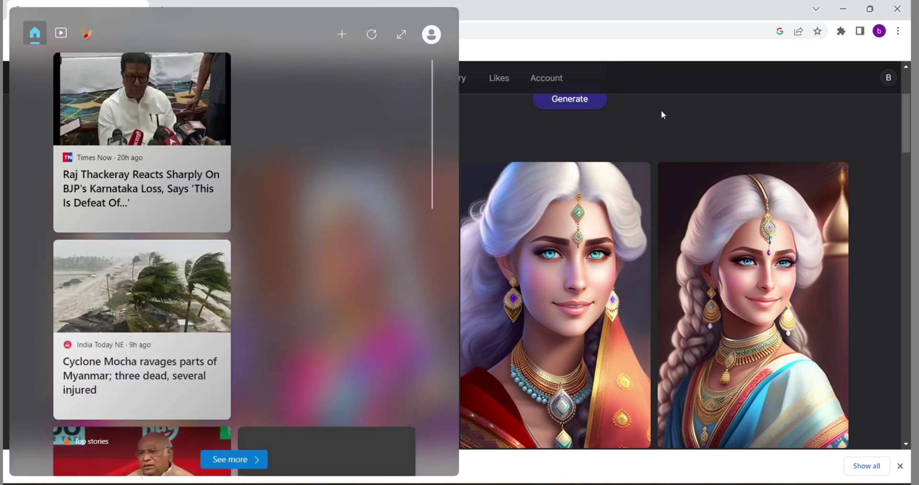
left_click(651, 100)
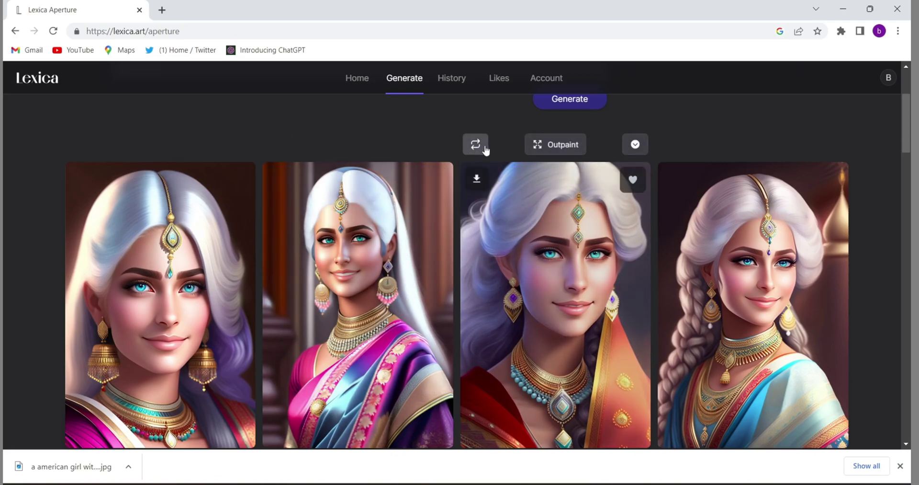
Generate variations of the third portrait and bring the new results into view.
left_click(476, 145)
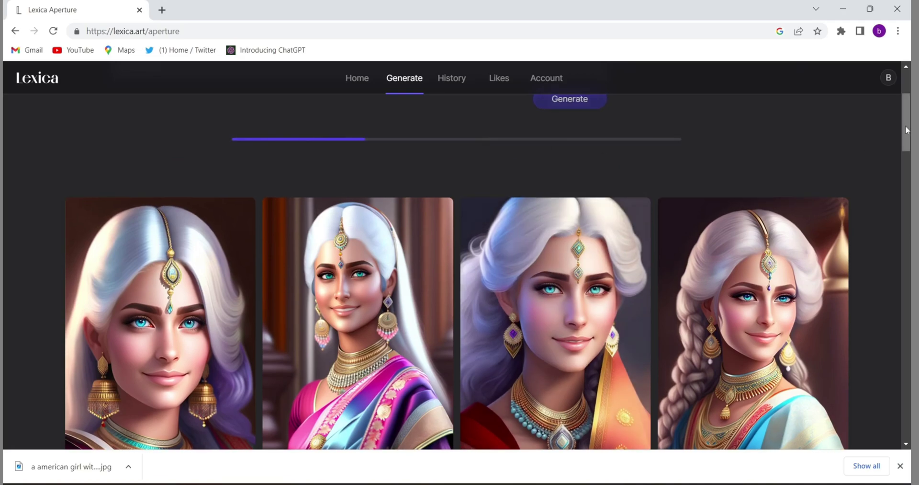
scroll(907, 124, "up", 3)
scroll(488, 260, "down", 1)
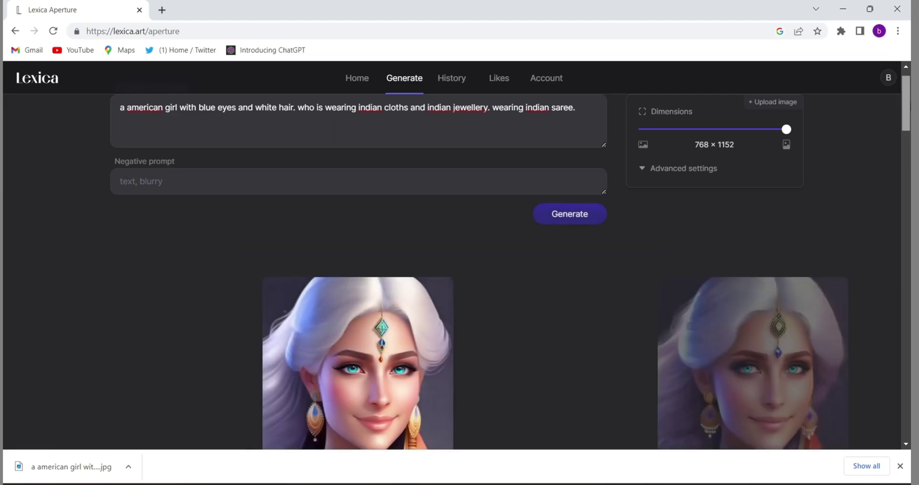
Compare the four portrait variations and download the fourth one, with the plain orange saree drape.
scroll(460, 268, "down", 4)
scroll(460, 268, "up", 1)
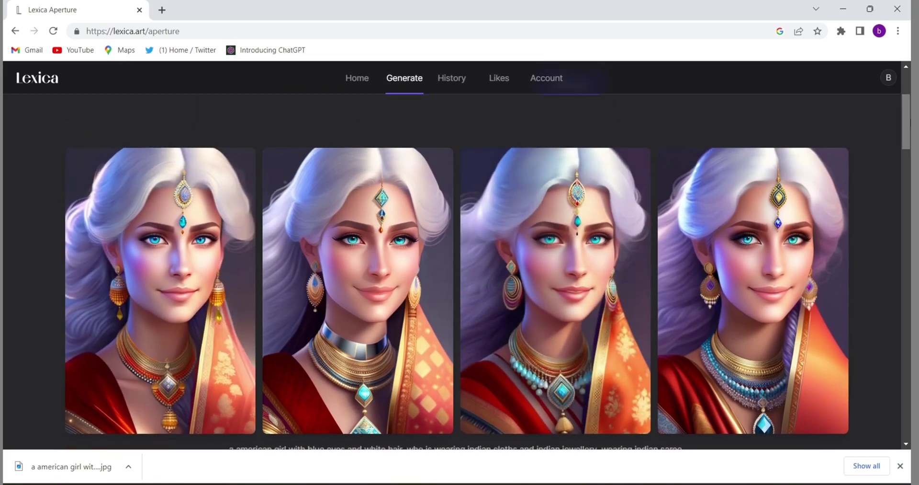
mouse_move(605, 286)
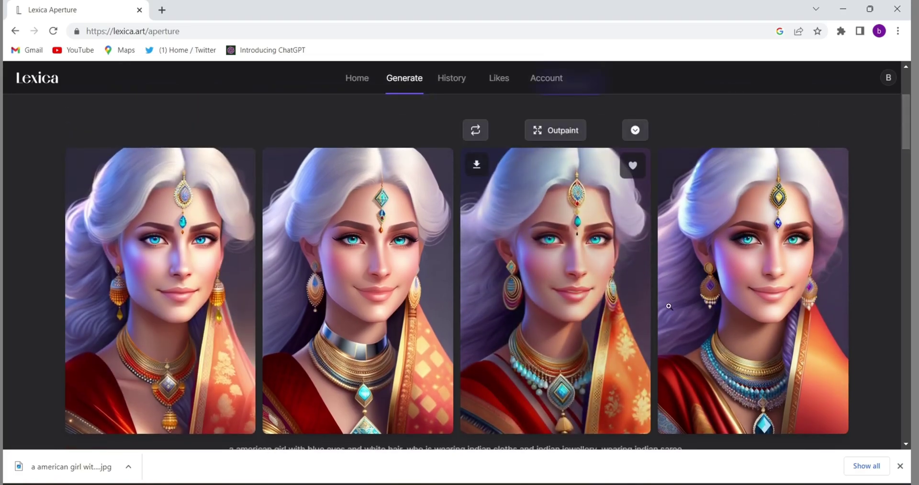
mouse_move(766, 206)
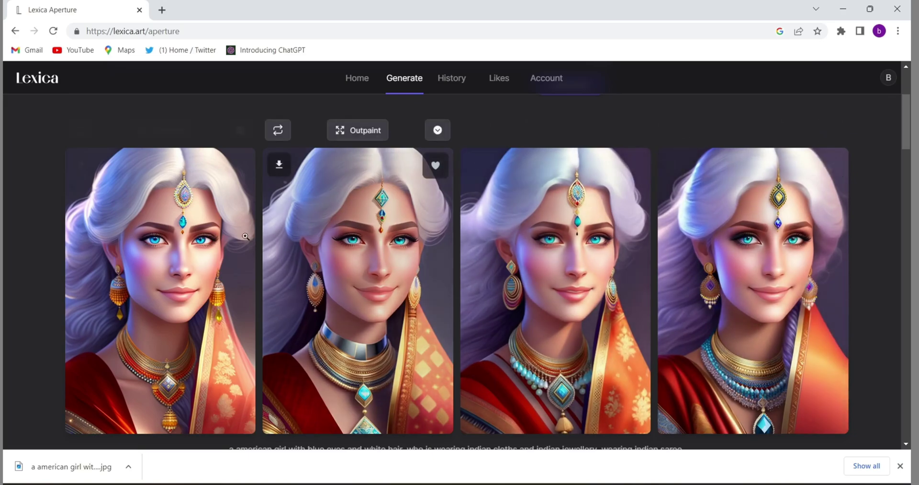
mouse_move(204, 274)
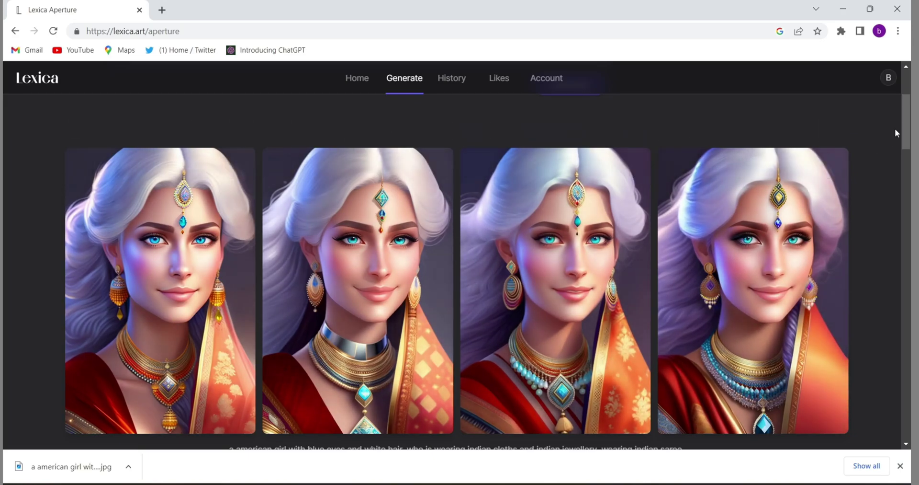
scroll(906, 123, "down", 2)
scroll(906, 124, "up", 2)
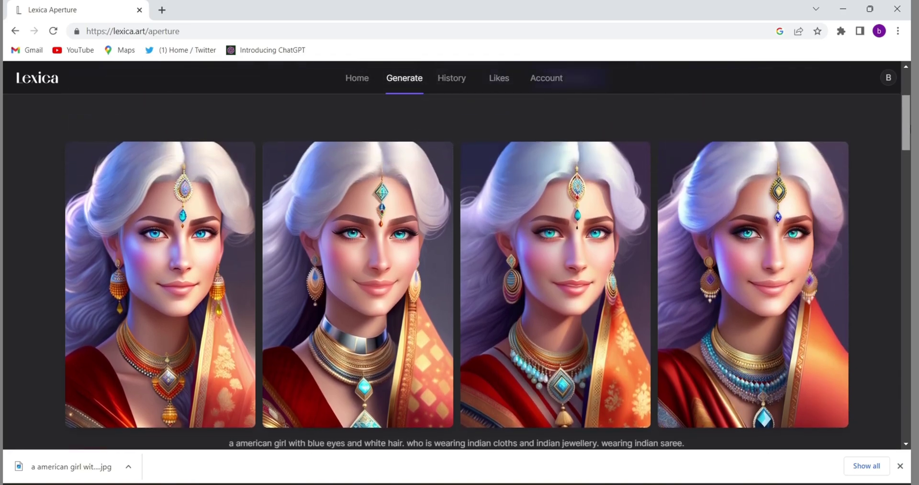
mouse_move(684, 182)
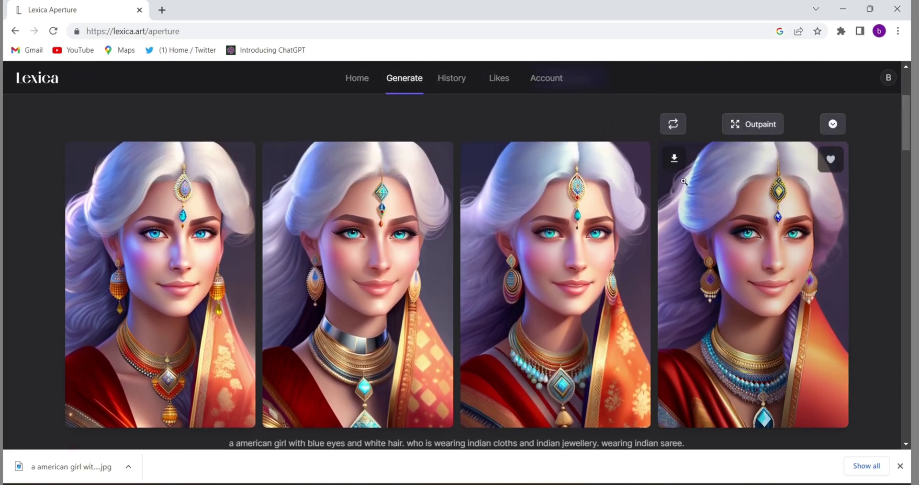
left_click(674, 160)
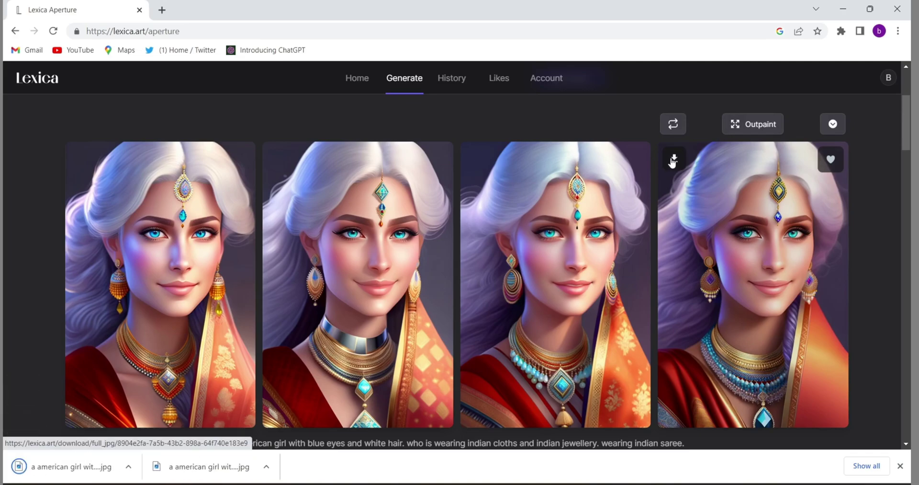
mouse_move(477, 163)
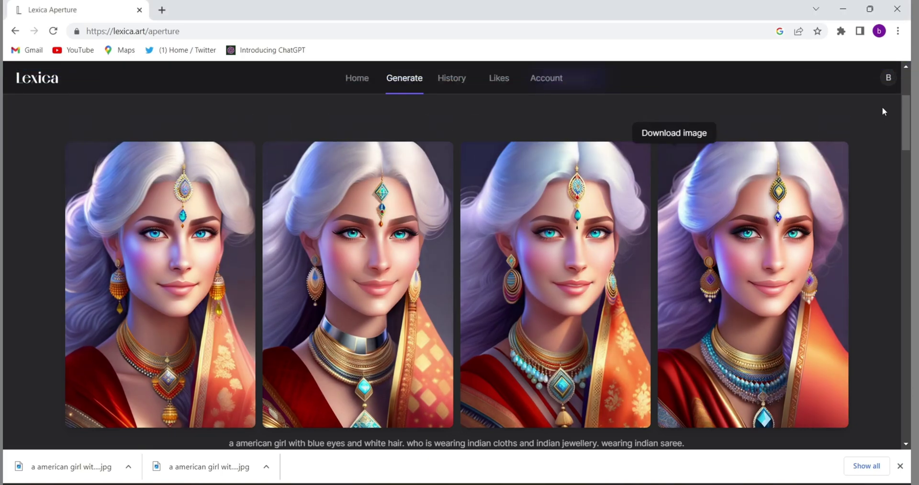
Outpaint the third portrait variation to generate wider versions of it.
scroll(907, 117, "up", 3)
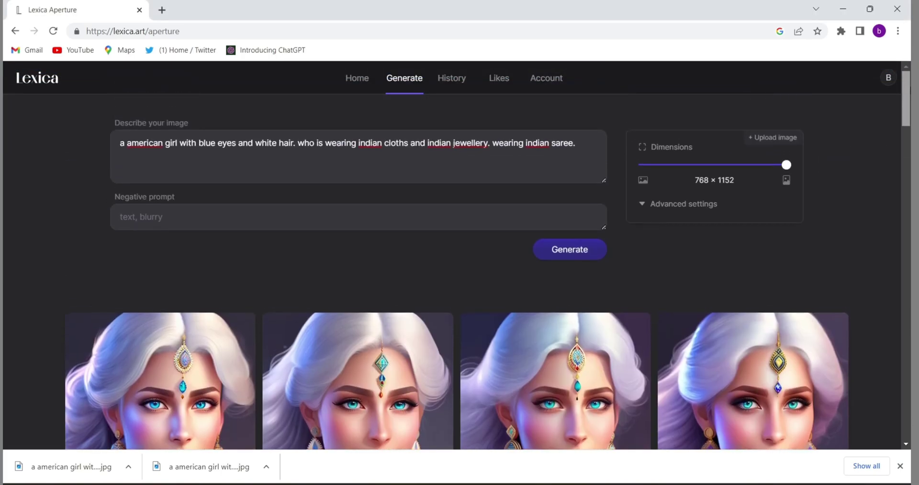
scroll(909, 111, "down", 3)
scroll(910, 105, "up", 2)
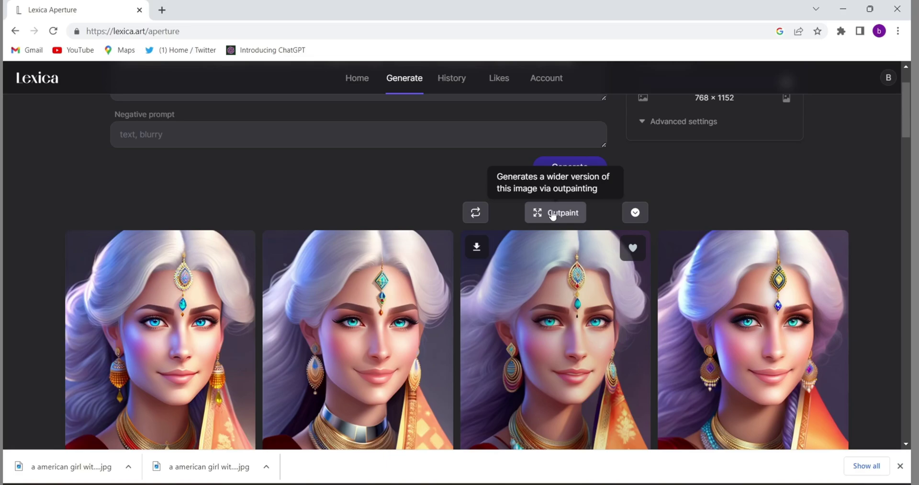
left_click(553, 214)
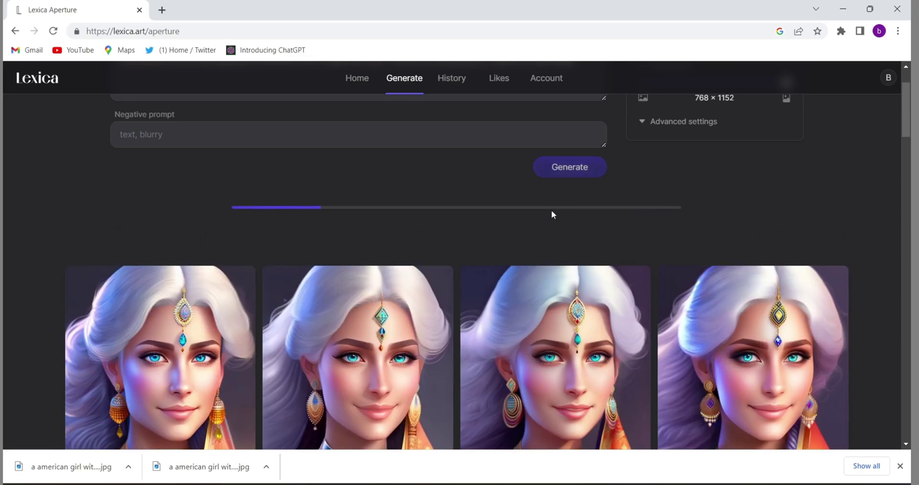
scroll(460, 268, "up", 2)
scroll(459, 269, "down", 1)
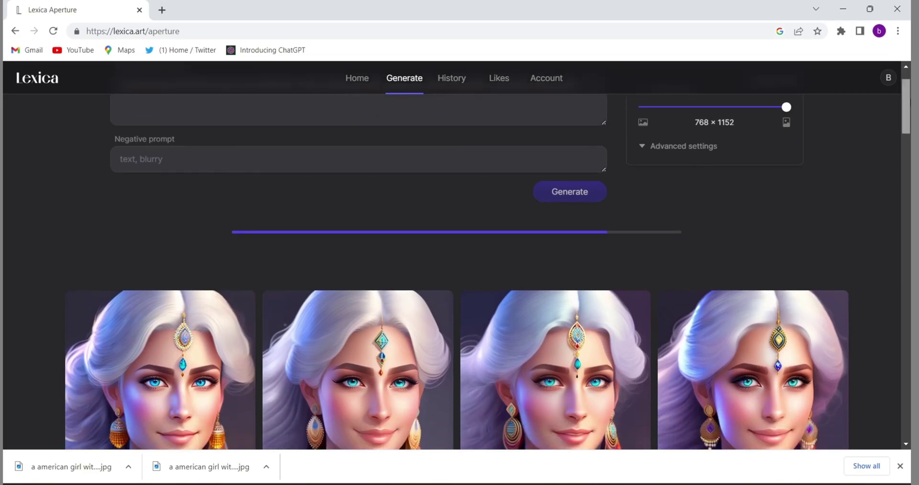
scroll(460, 268, "up", 1)
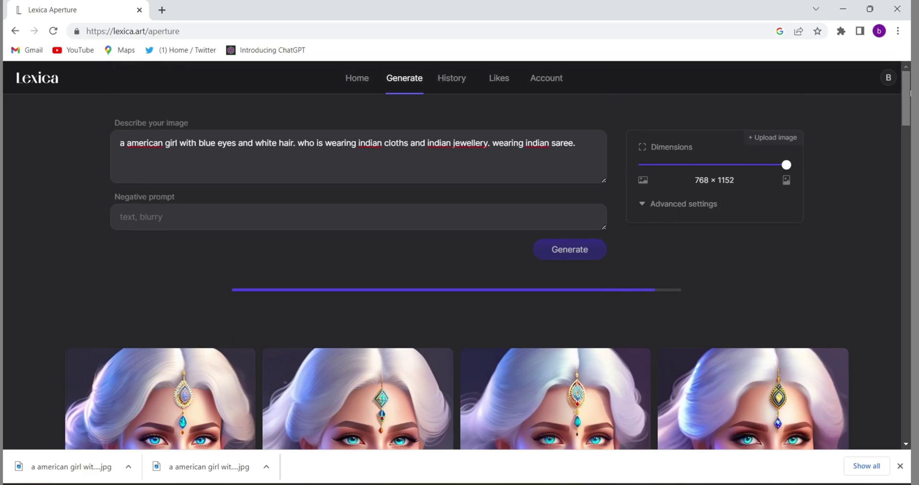
Review the four outpainted portraits and download the fourth one, with the floral pattern in the background.
left_click_drag(910, 93, 910, 110)
scroll(460, 268, "down", 1)
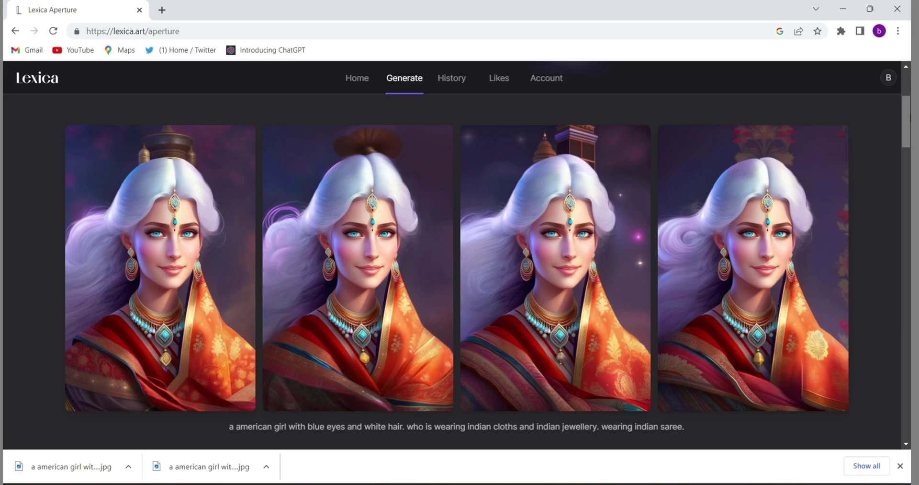
left_click_drag(910, 117, 910, 119)
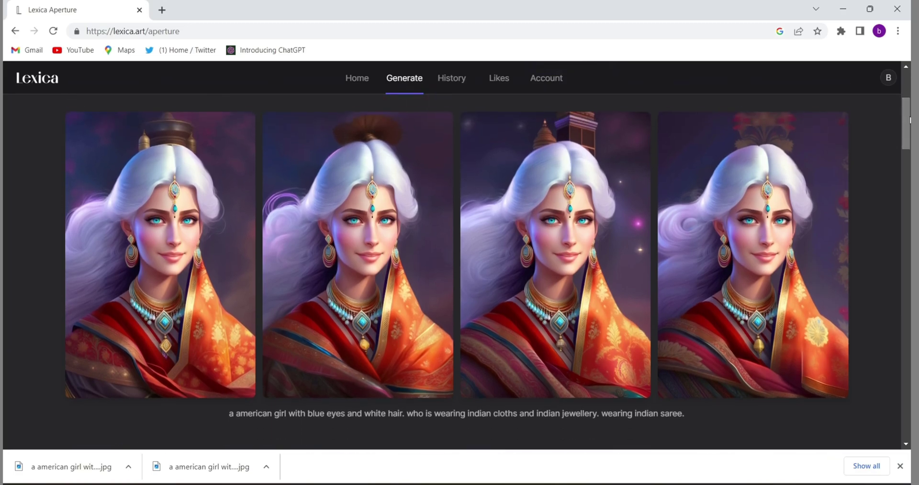
left_click_drag(910, 120, 910, 112)
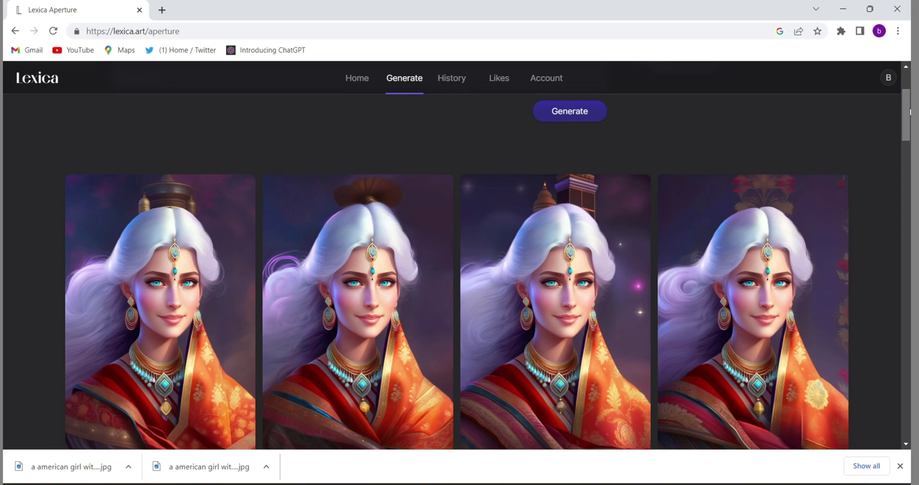
mouse_move(760, 194)
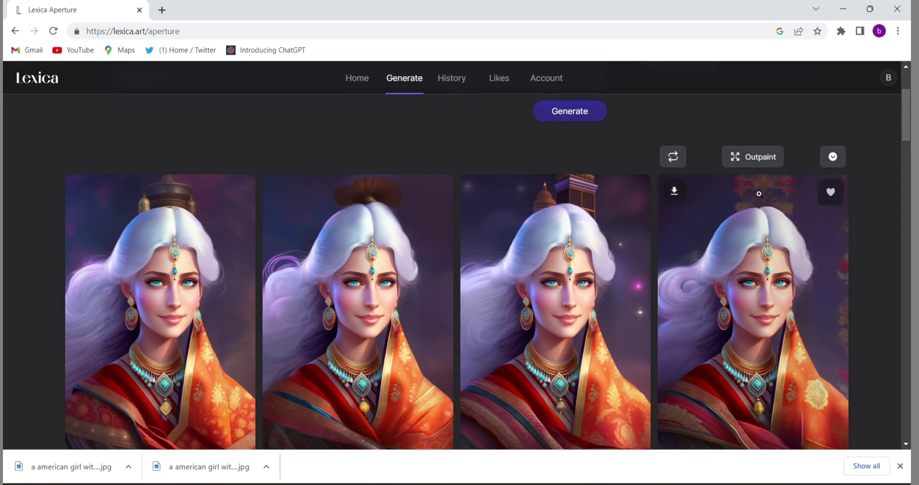
left_click(675, 193)
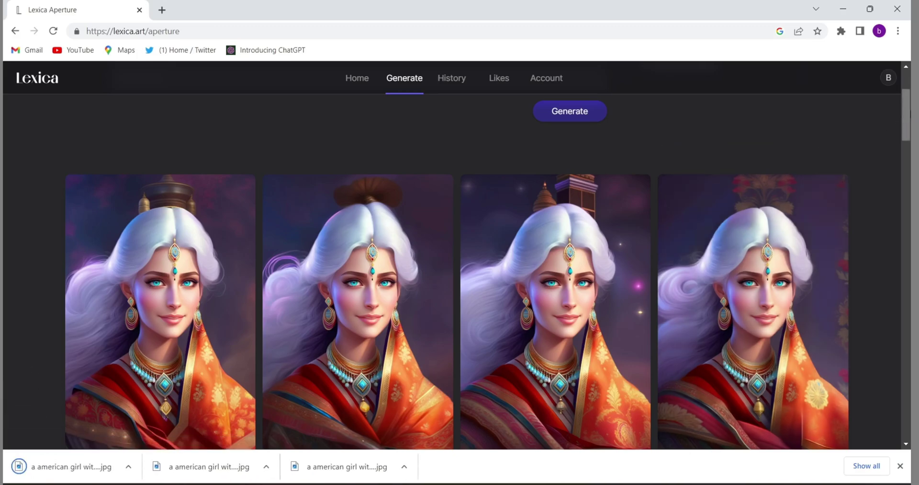
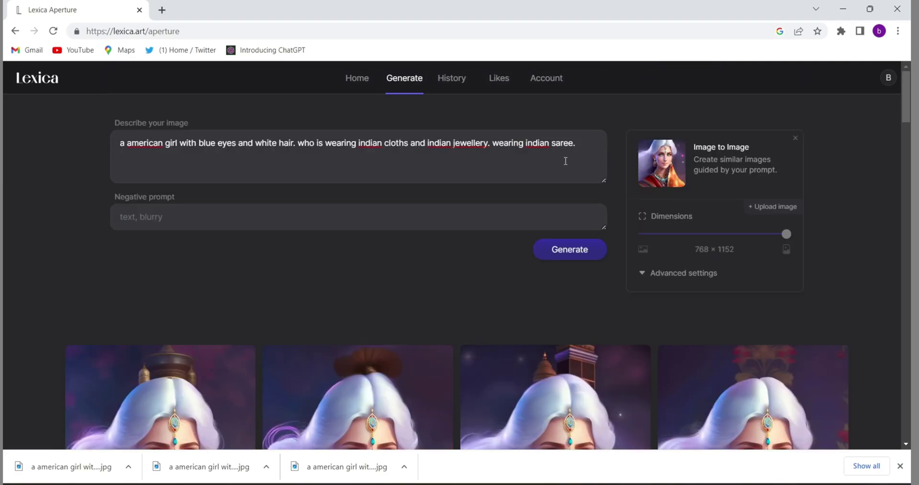
Change the eye colour in the image prompt to black.
left_click(583, 142)
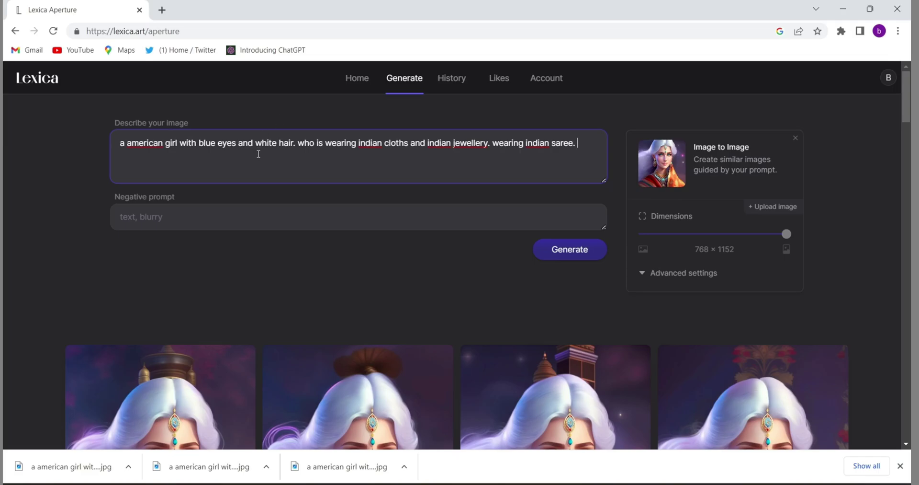
left_click(215, 142)
key("BackSpace")
key("BackSpace")
key("BackSpace")
key("BackSpace")
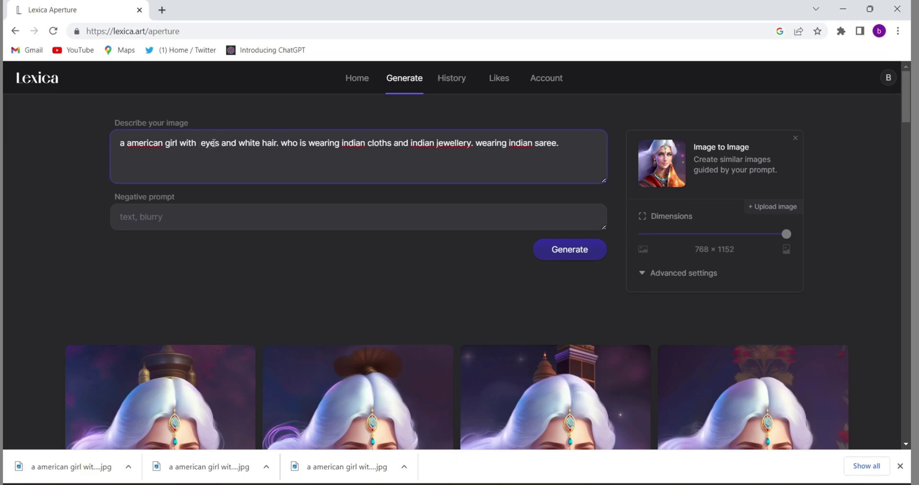
type("black")
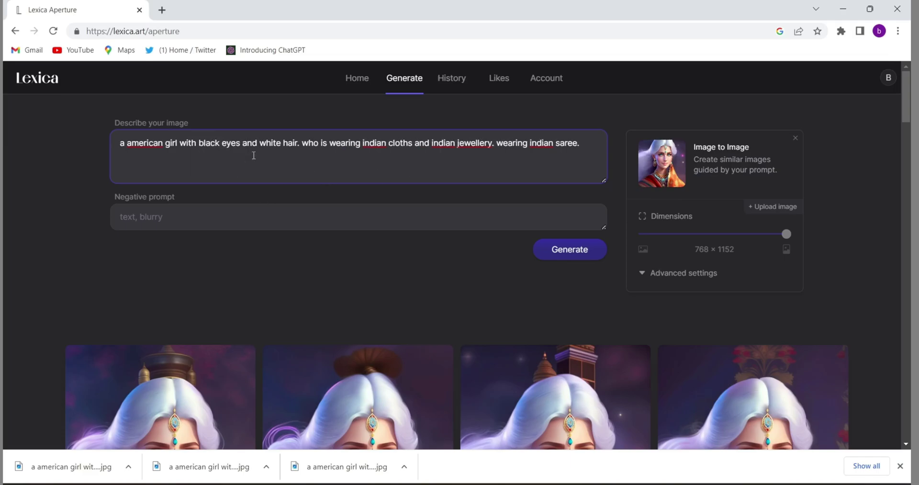
Add "background is with white sky in the sunlight." to the end of the prompt and generate the images.
left_click(585, 147)
type("background is sky")
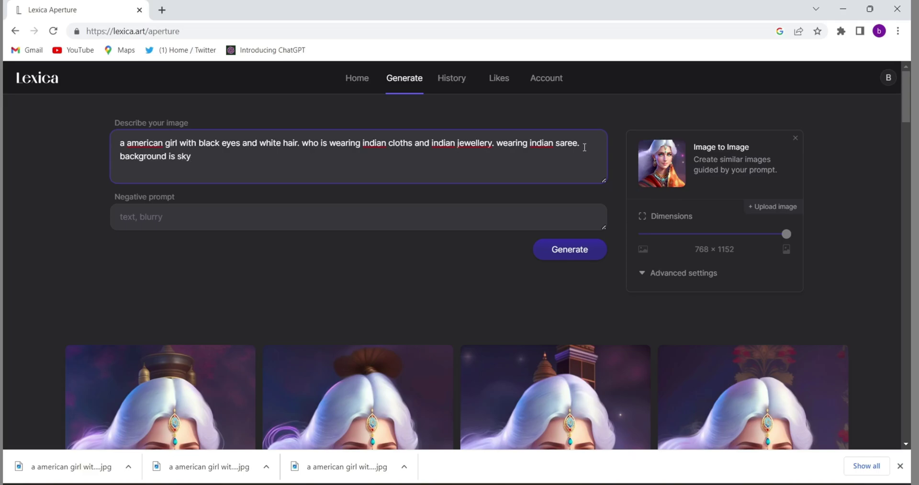
key("BackSpace")
key("BackSpace")
key("BackSpace")
key("BackSpace")
type("with white sky in the sunlight")
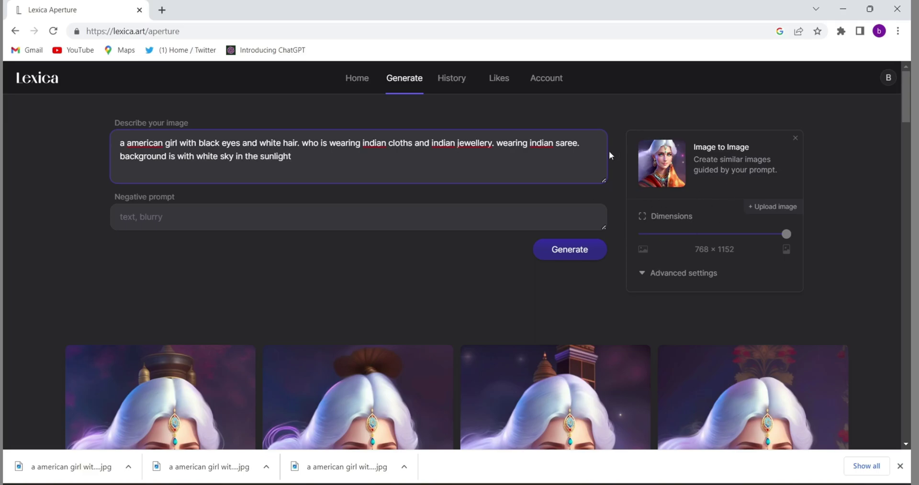
type(".")
left_click(570, 252)
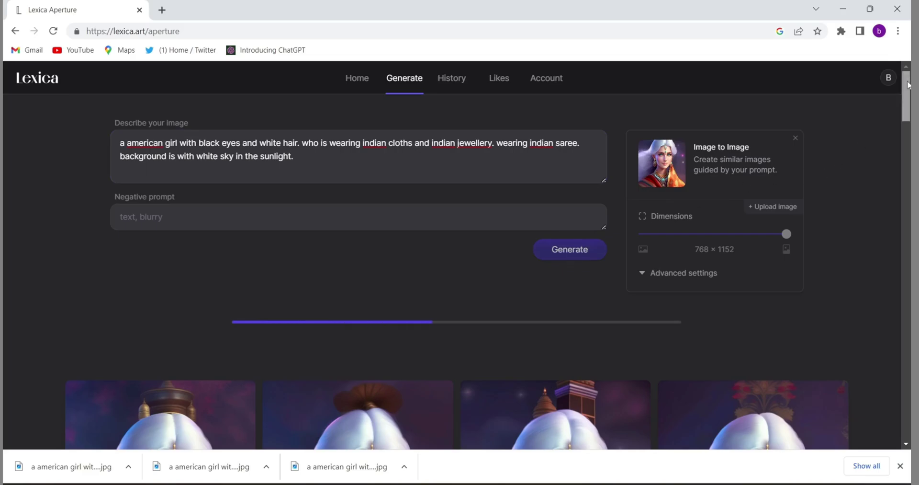
Review the four newly generated portraits and download the second one, with the yellow-gold saree drape.
scroll(822, 168, "down", 6)
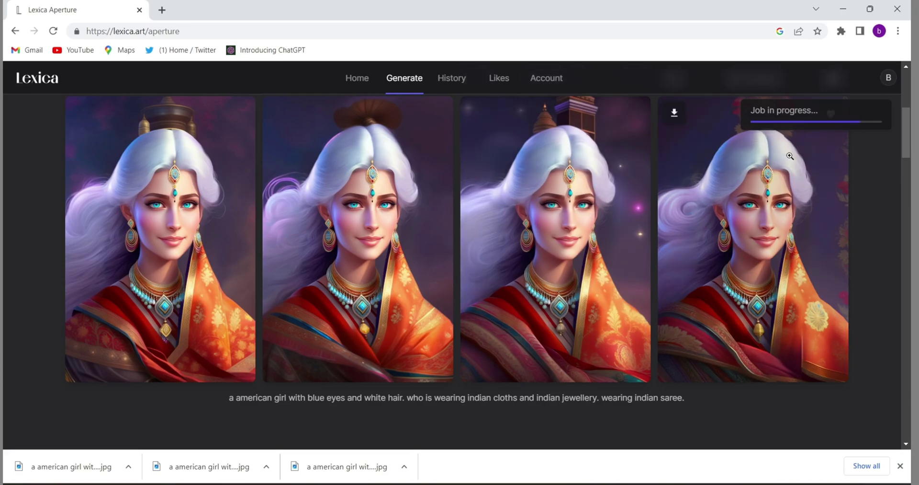
scroll(488, 272, "up", 6)
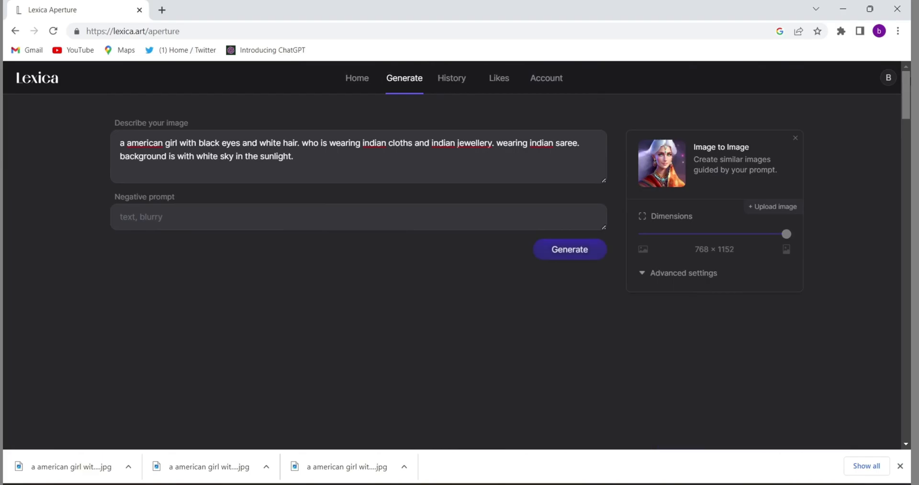
scroll(459, 272, "down", 4)
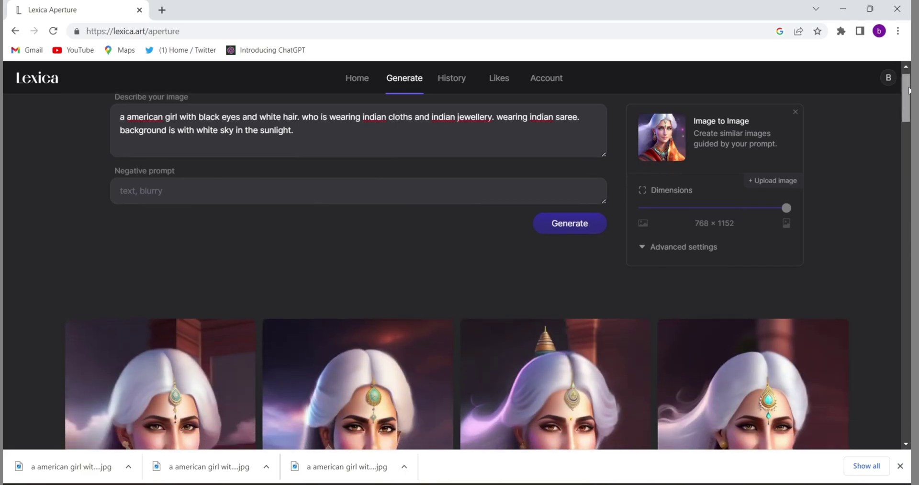
mouse_move(364, 271)
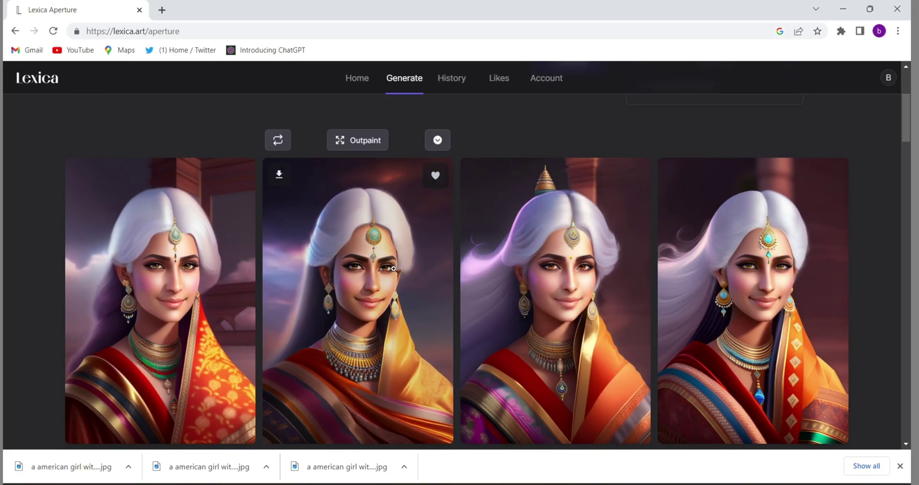
mouse_move(473, 277)
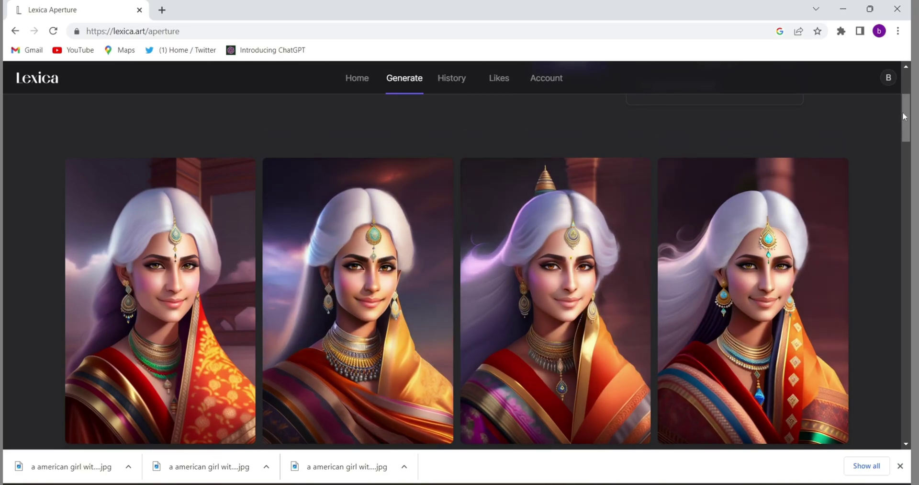
mouse_move(393, 242)
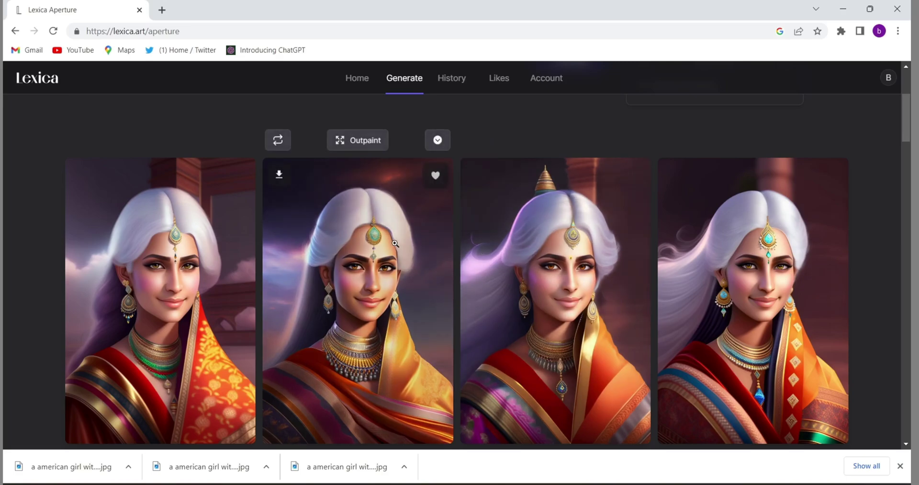
left_click(279, 176)
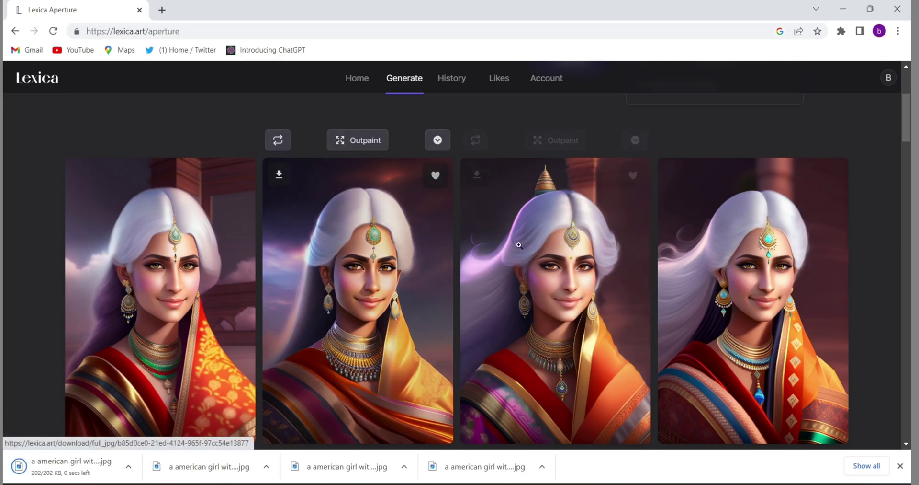
Switch to the photo viewer to look at the image full body (1).jpg, and return to Lexica.
scroll(908, 127, "up", 4)
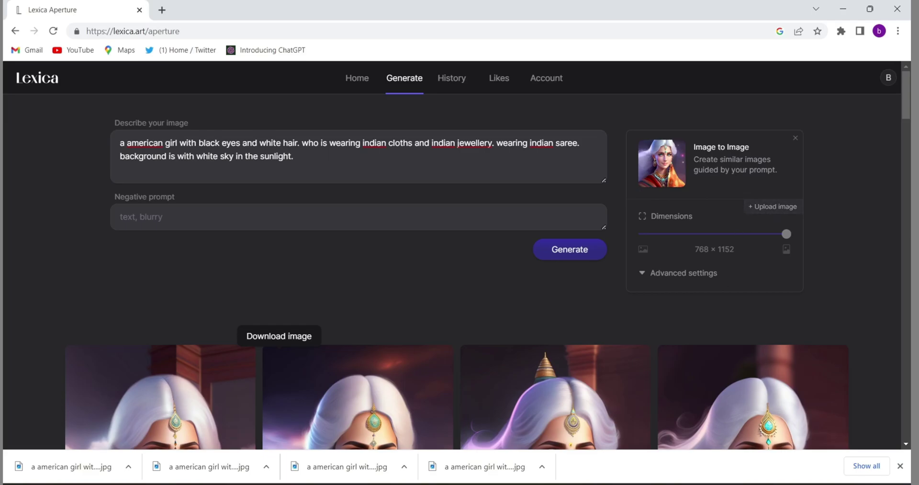
key("alt+Tab")
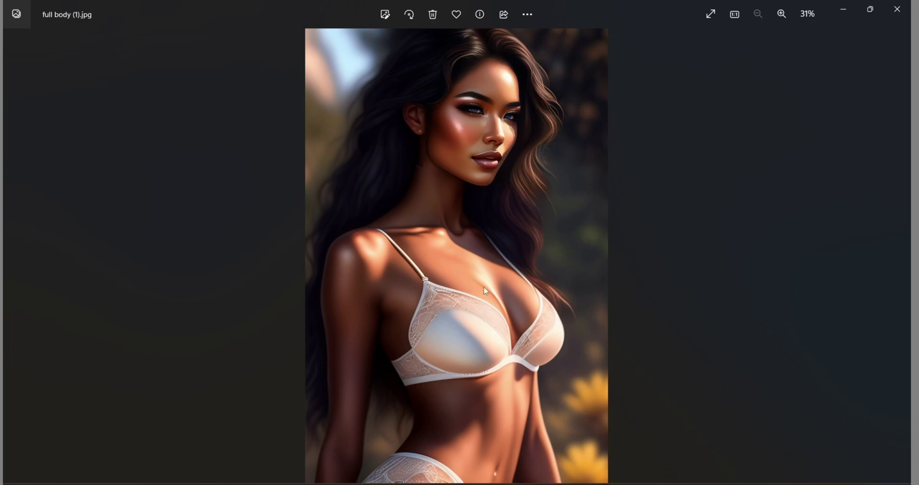
key("alt+Tab")
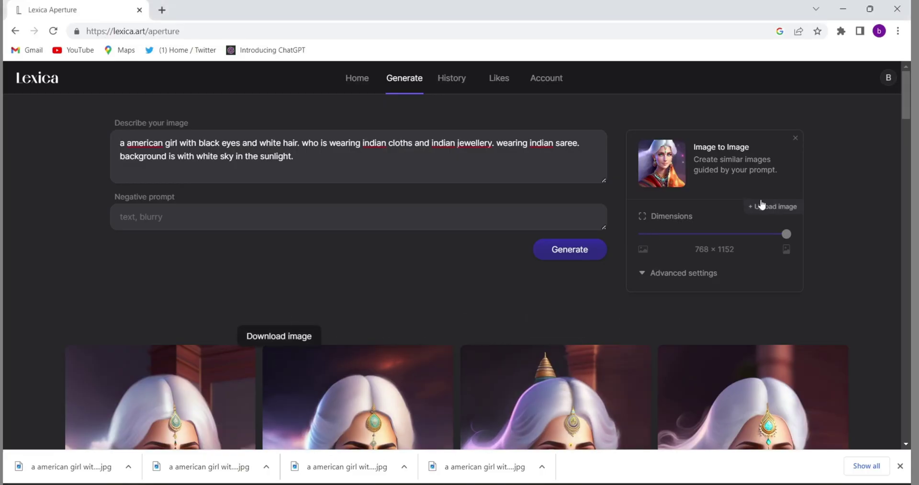
Upload full body (1) from the Downloads folder as the new image-to-image source.
left_click(767, 211)
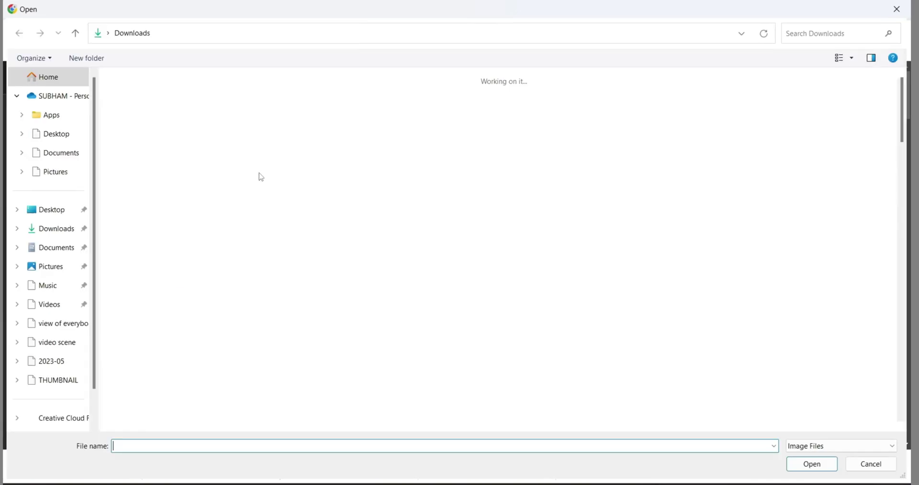
left_click(50, 233)
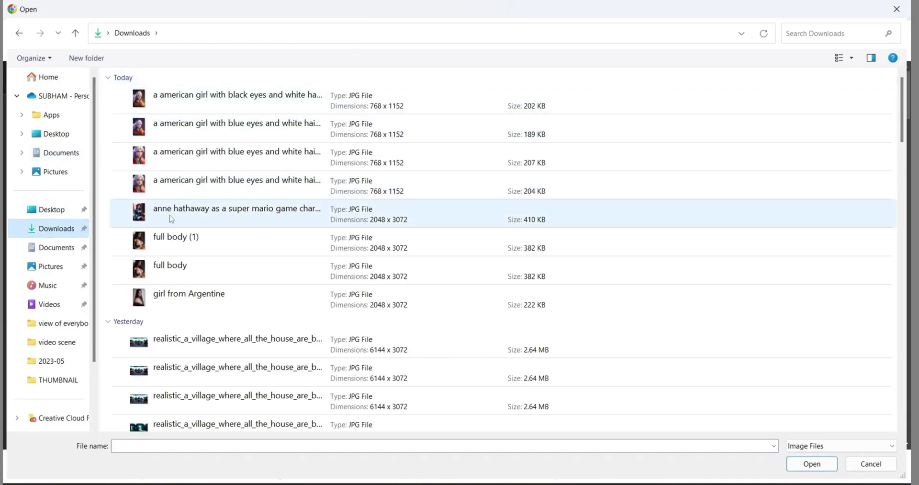
double_click(165, 239)
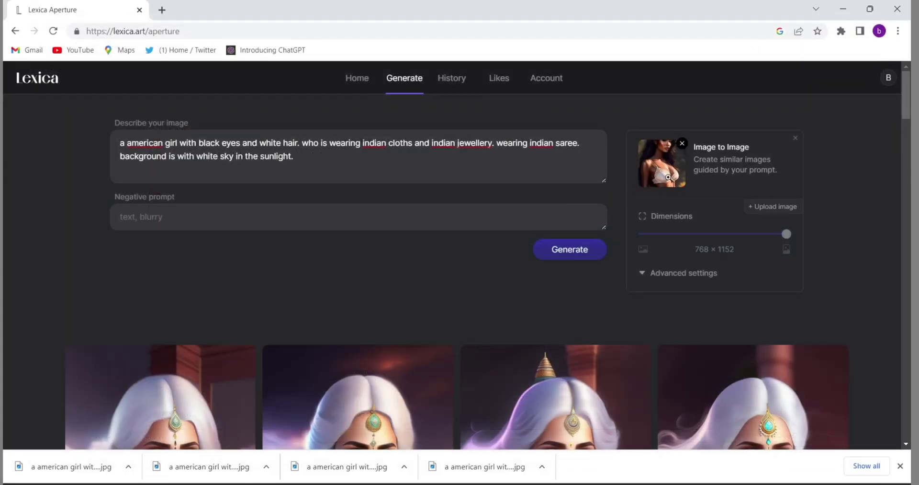
Clear the existing image description prompt.
left_click(310, 161)
key("ctrl+a")
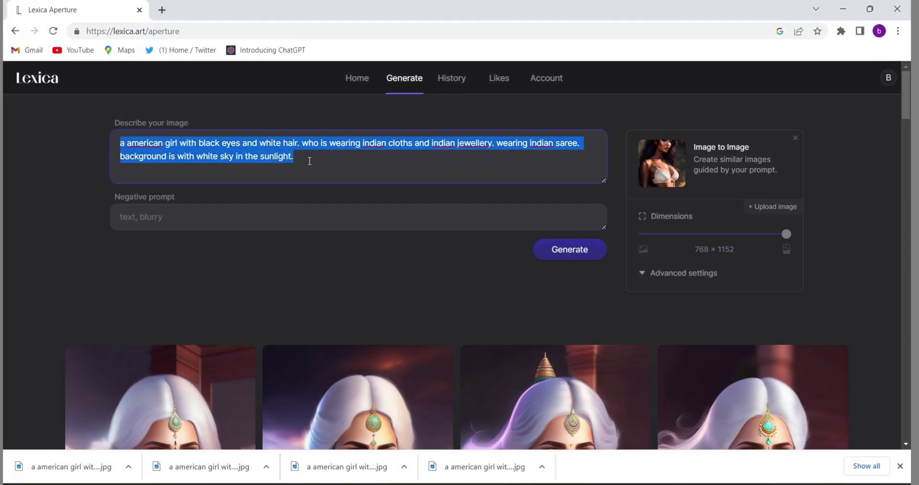
key("BackSpace")
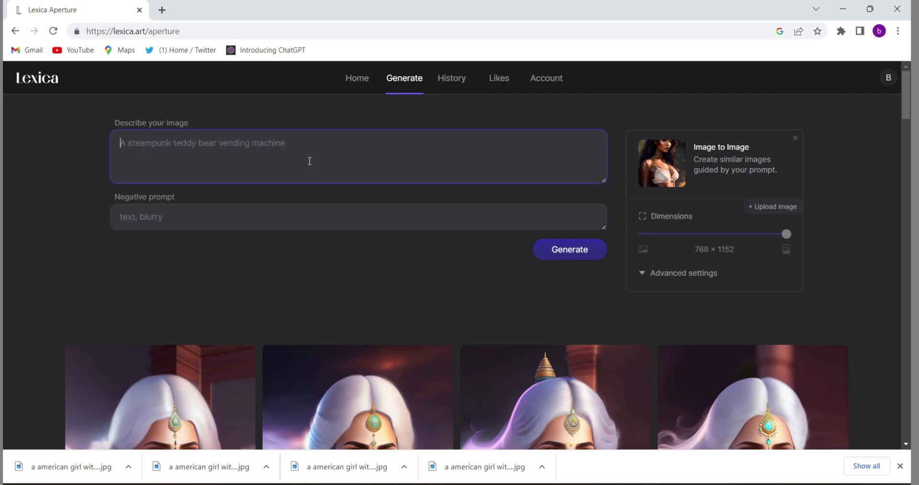
type("change")
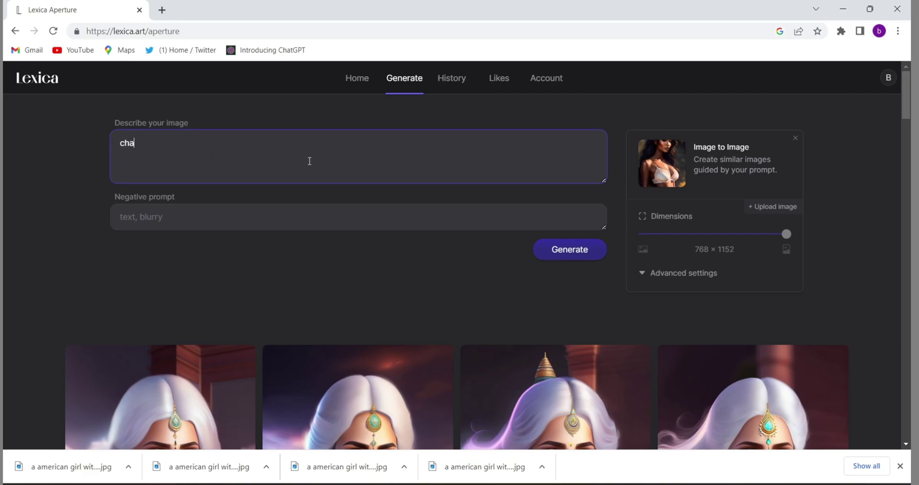
key("BackSpace")
key("BackSpace")
key("BackSpace")
key("BackSpace")
key("BackSpace")
key("BackSpace")
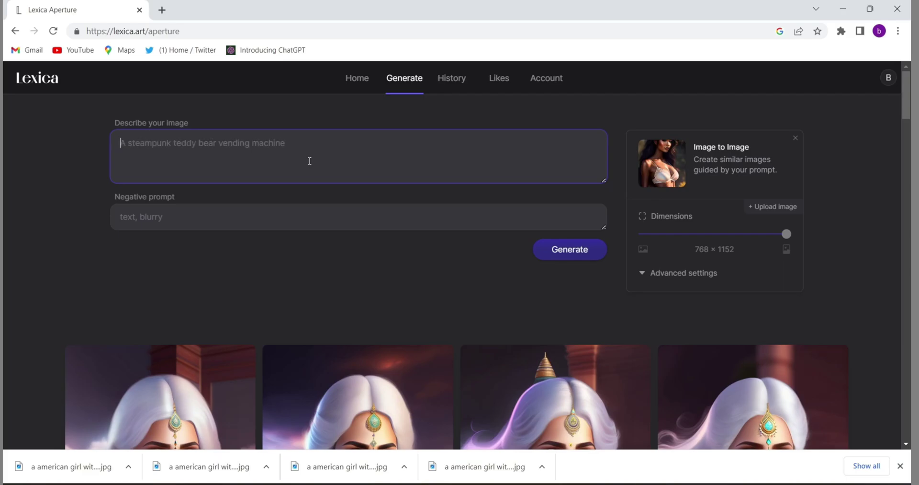
Enter "change this image with wearing indian cloths and indian jewellery" as the image prompt.
type("change this image ")
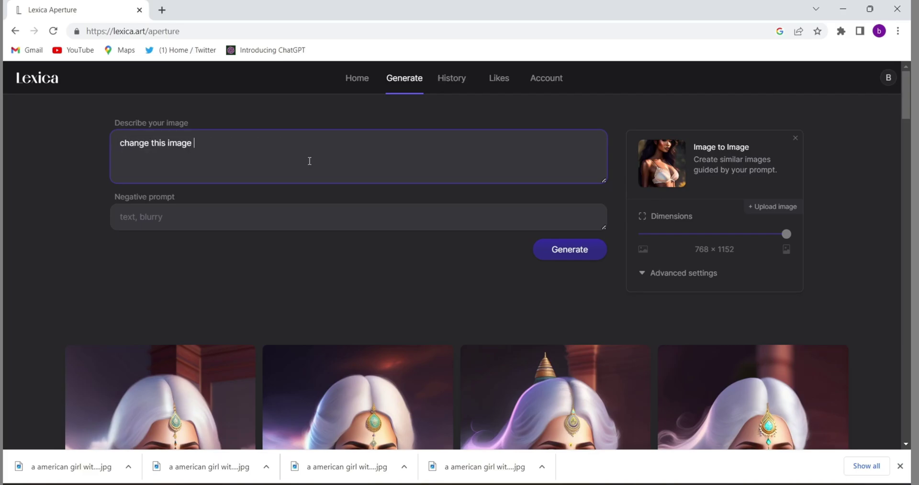
type("with wearing indian")
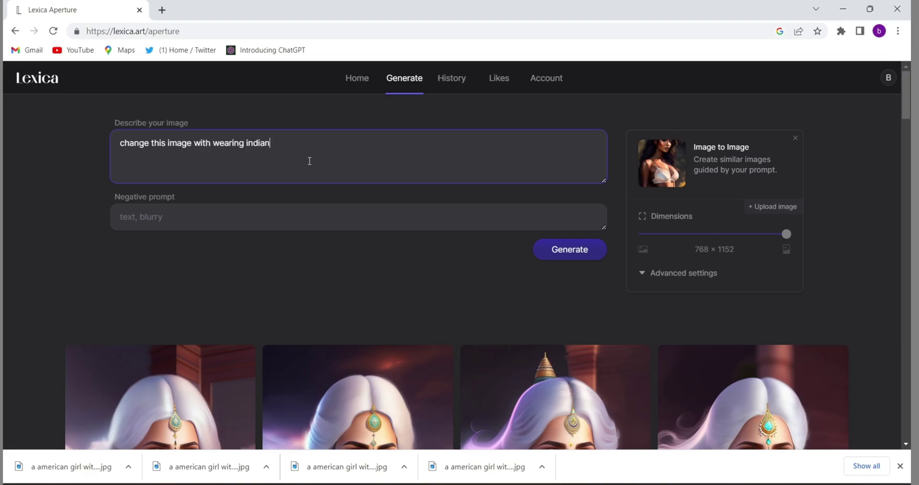
type(" cloths and indiian jewel")
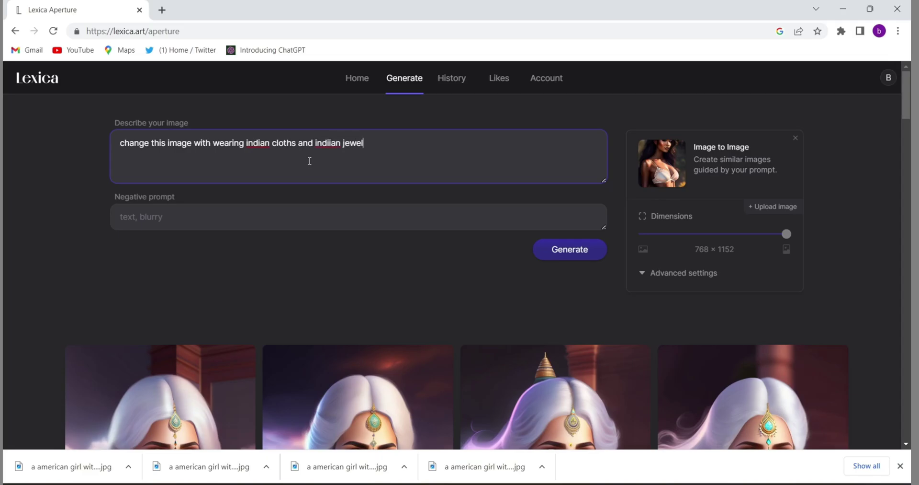
type("lery")
left_click(332, 142)
key("BackSpace")
End the prompt's first sentence with a period and add "eye colour of this lady should be blue.".
left_click(378, 143)
type(". eyes")
key("BackSpace")
key("BackSpace")
key("BackSpace")
key("BackSpace")
type("eye colour of this")
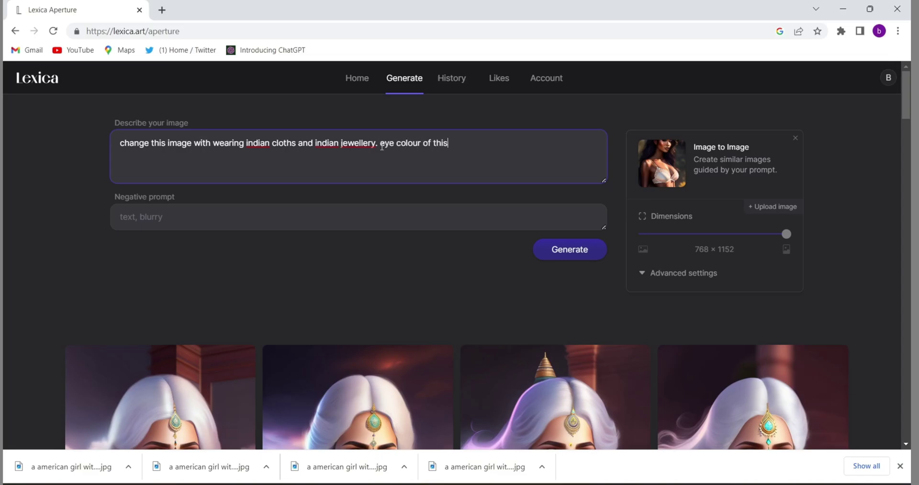
type(" lady should be s")
key("BackSpace")
type("blue.")
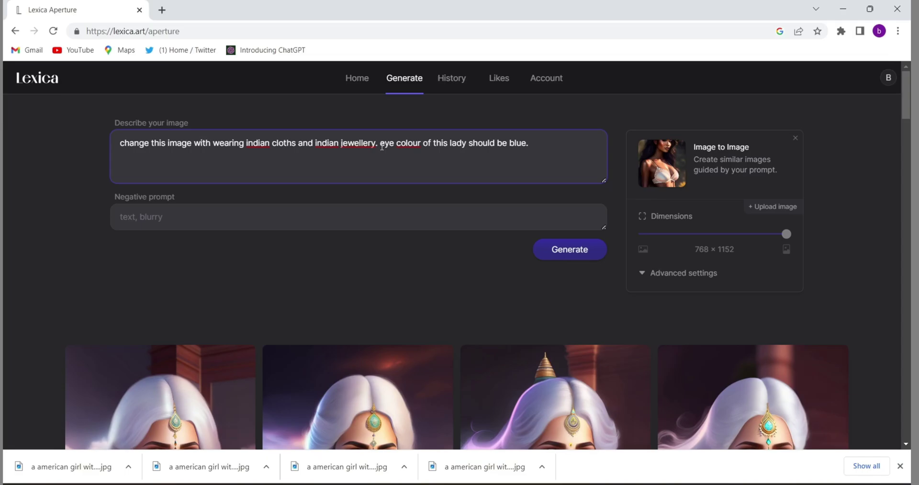
Add "background colour should be gree." to the end of the prompt and generate the images.
type(" background colour should be gree.")
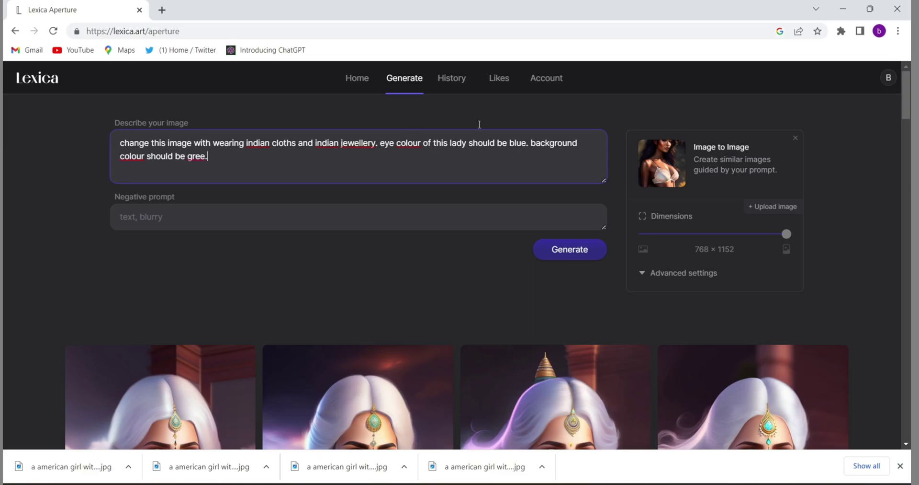
left_click(559, 251)
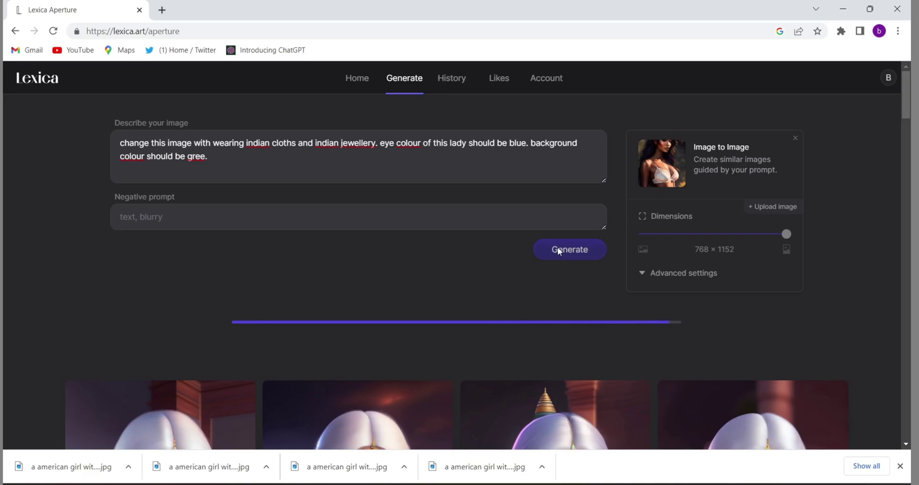
left_click(559, 251)
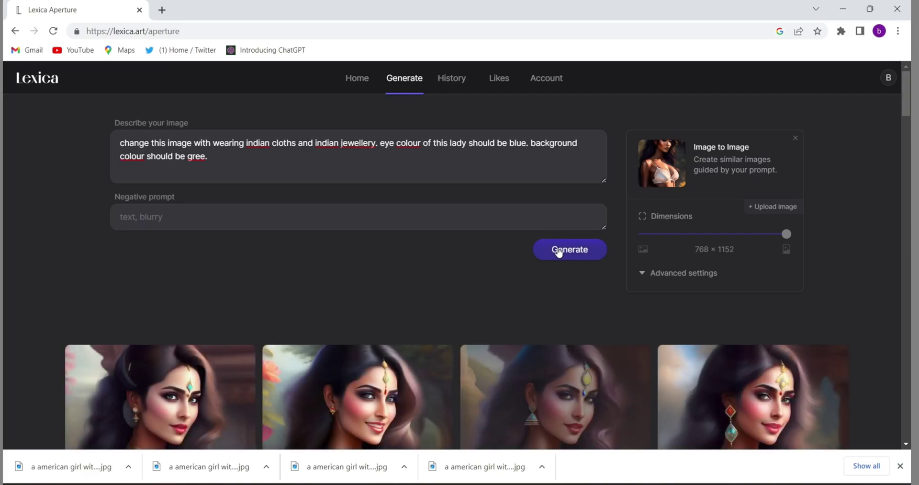
Compare the newly generated portraits with the source image full body (1).jpg in the photo viewer, and return to Lexica.
left_click_drag(907, 112, 907, 133)
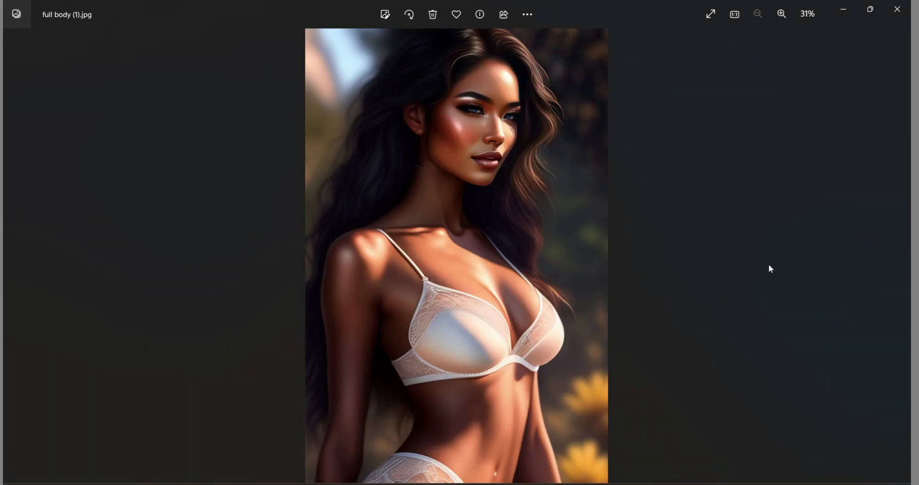
left_click(871, 9)
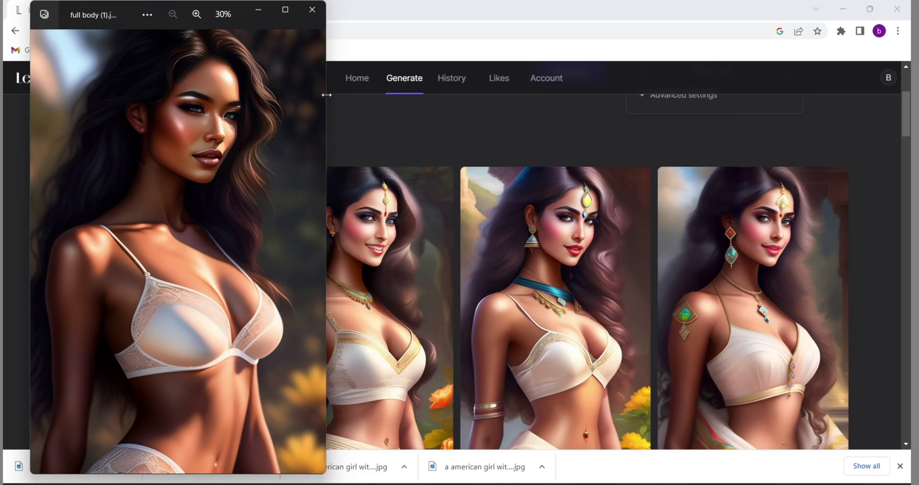
left_click(261, 10)
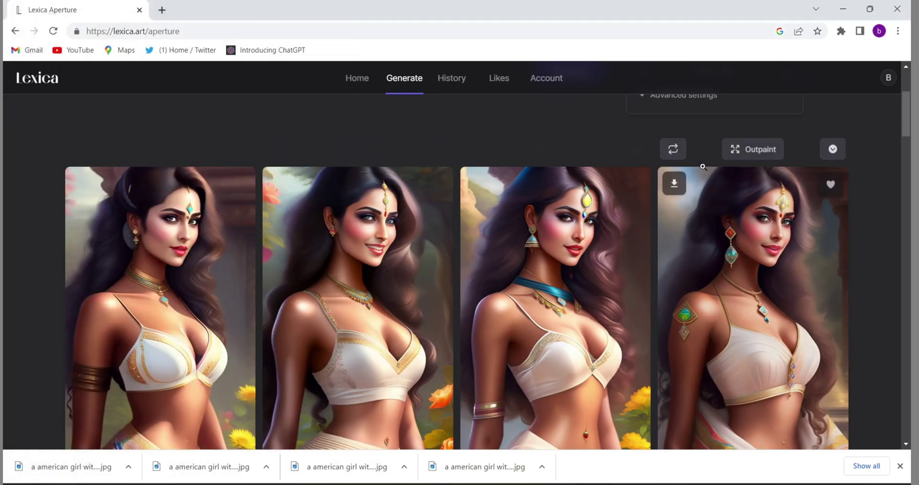
Download the third generated portrait, with the blue choker necklace.
scroll(908, 81, "up", 4)
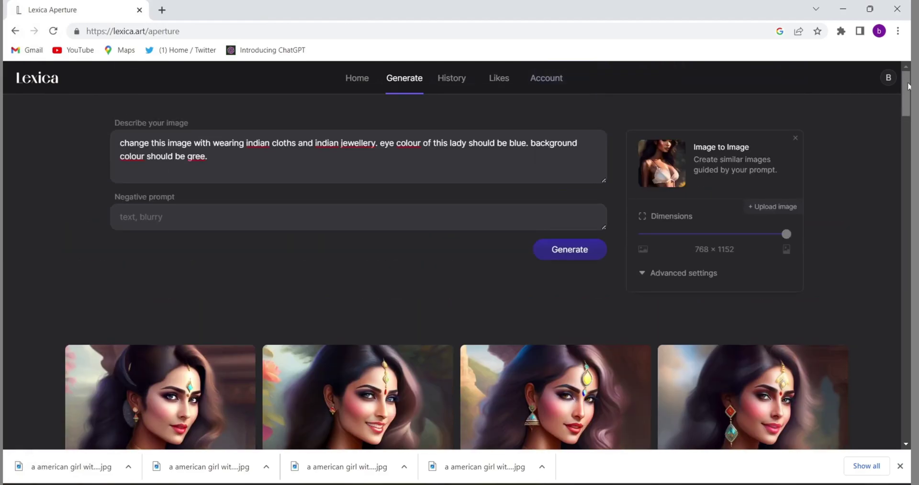
mouse_move(476, 360)
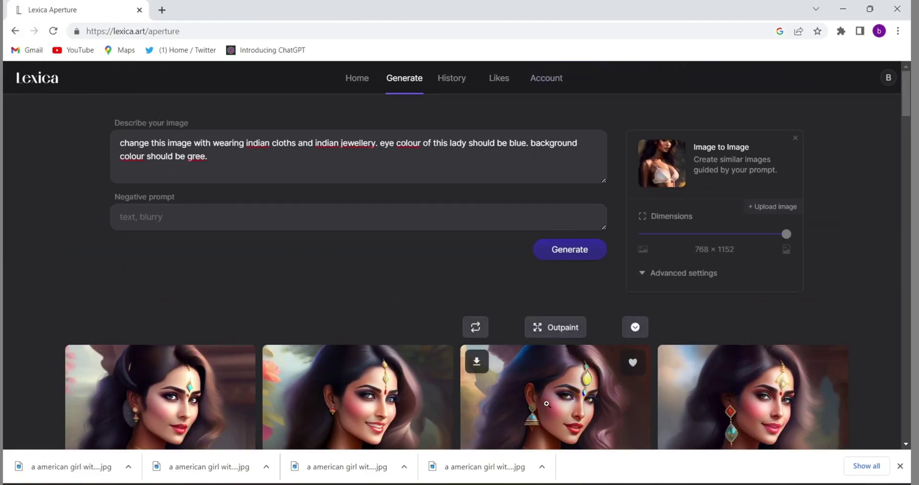
left_click(477, 362)
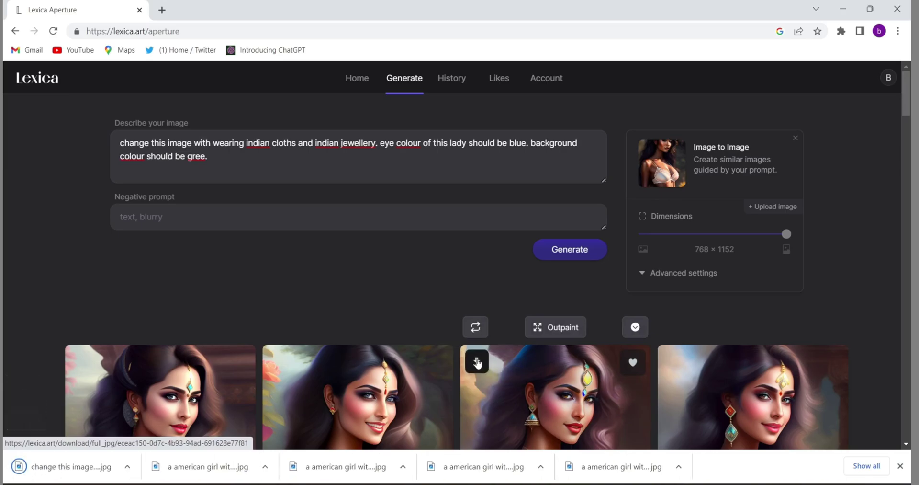